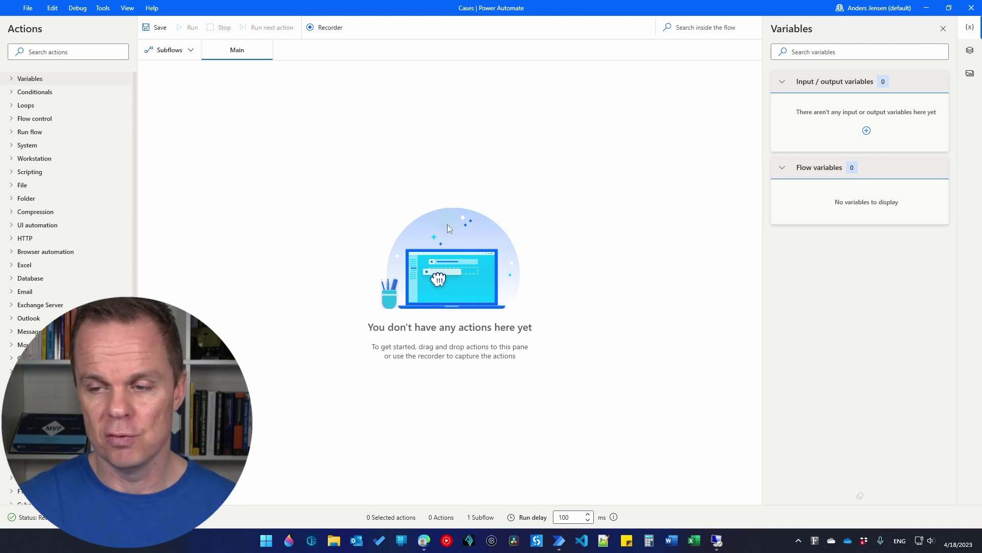
# Create a text input variable with both its variable name and external name set to Day
pyautogui.click(866, 131)
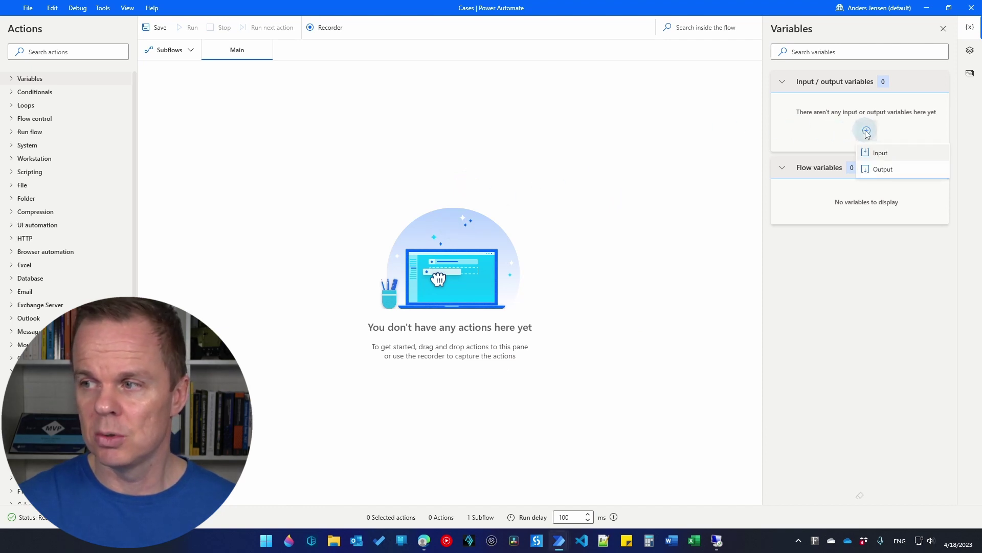
pyautogui.click(881, 153)
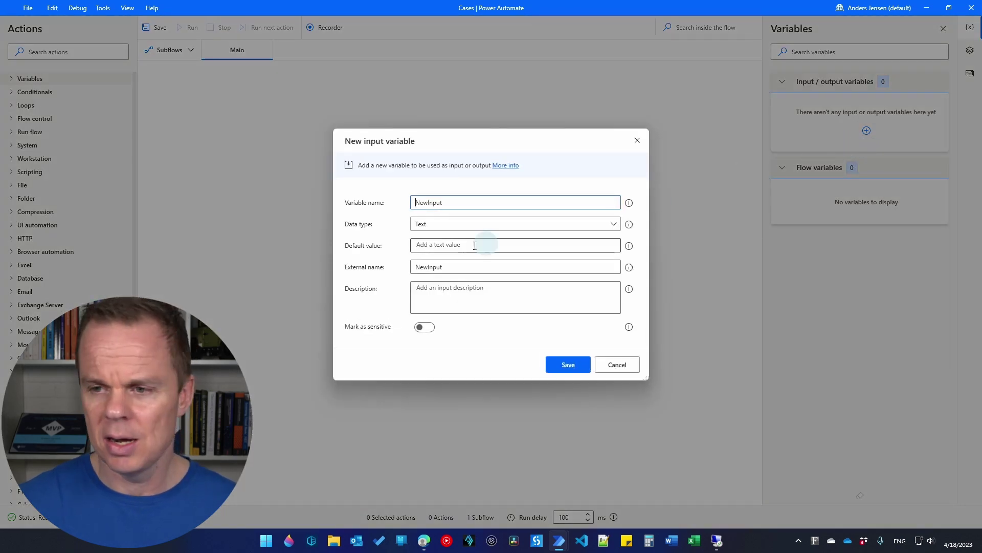
pyautogui.doubleClick(445, 202)
pyautogui.write('Da')
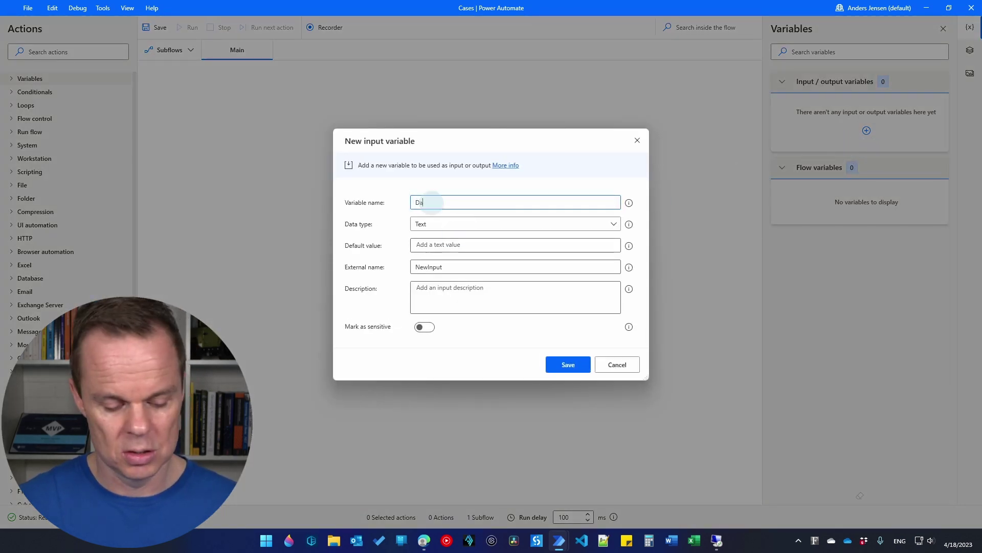
pyautogui.write('y')
pyautogui.click(449, 267)
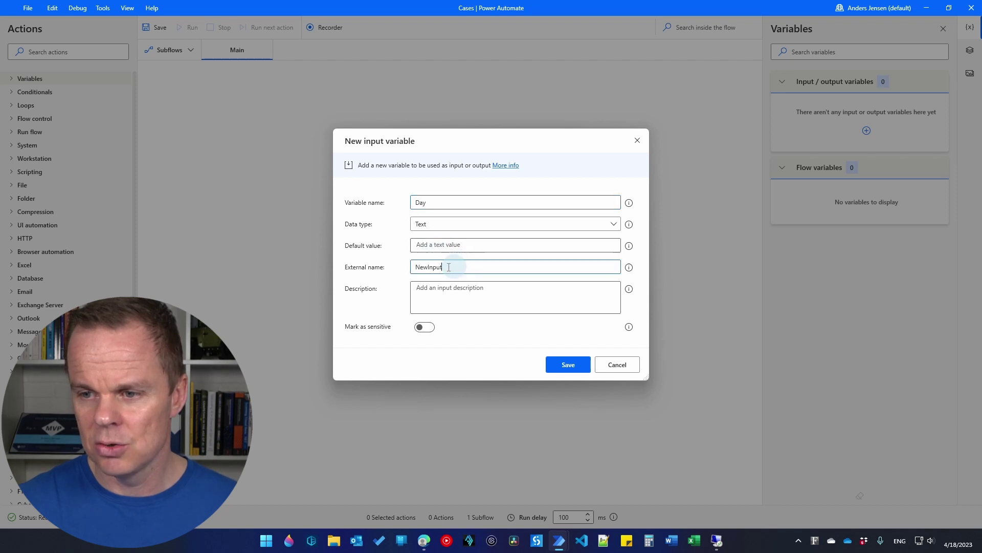
pyautogui.doubleClick(448, 267)
pyautogui.write('Day')
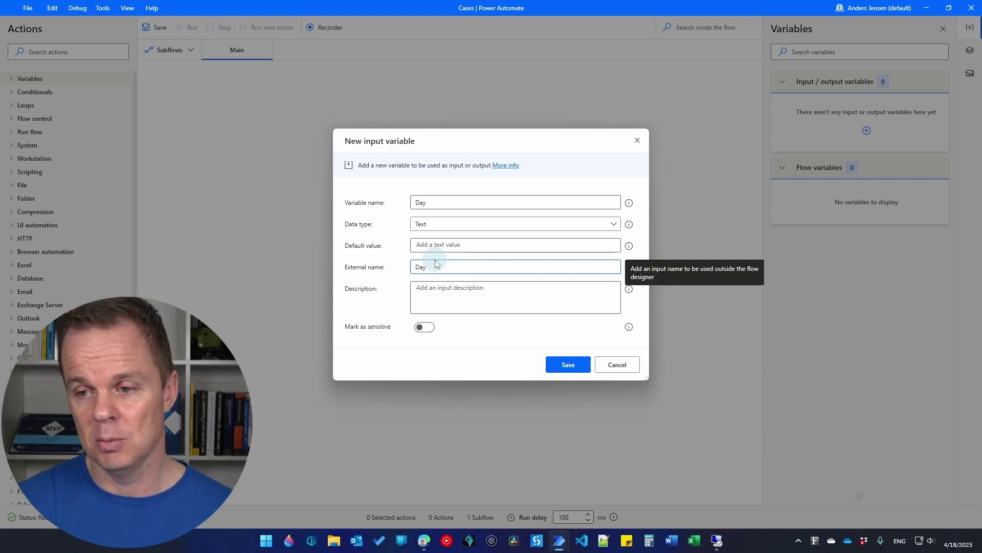
pyautogui.click(557, 365)
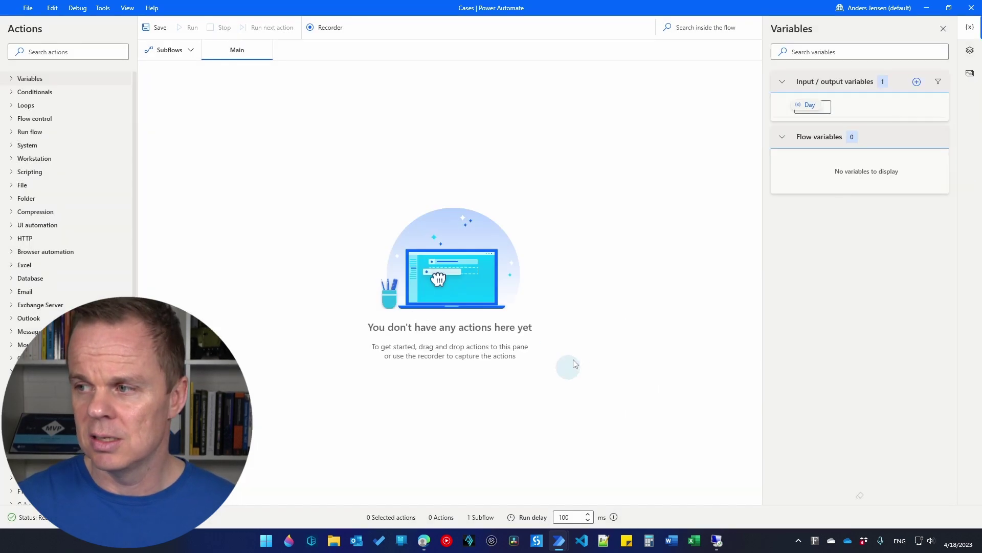
# Create a text output variable with both its variable name and external name set to Answer
pyautogui.click(916, 82)
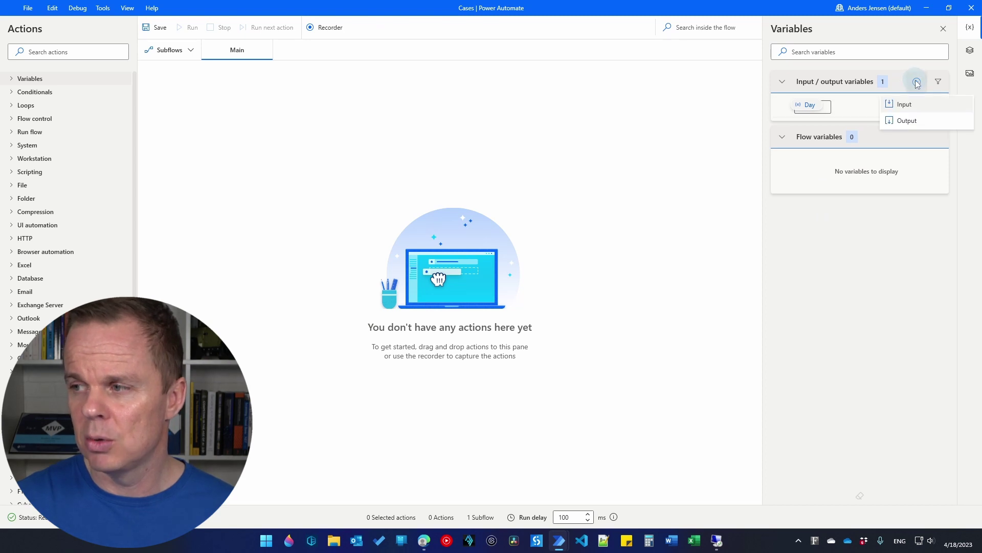
pyautogui.click(914, 123)
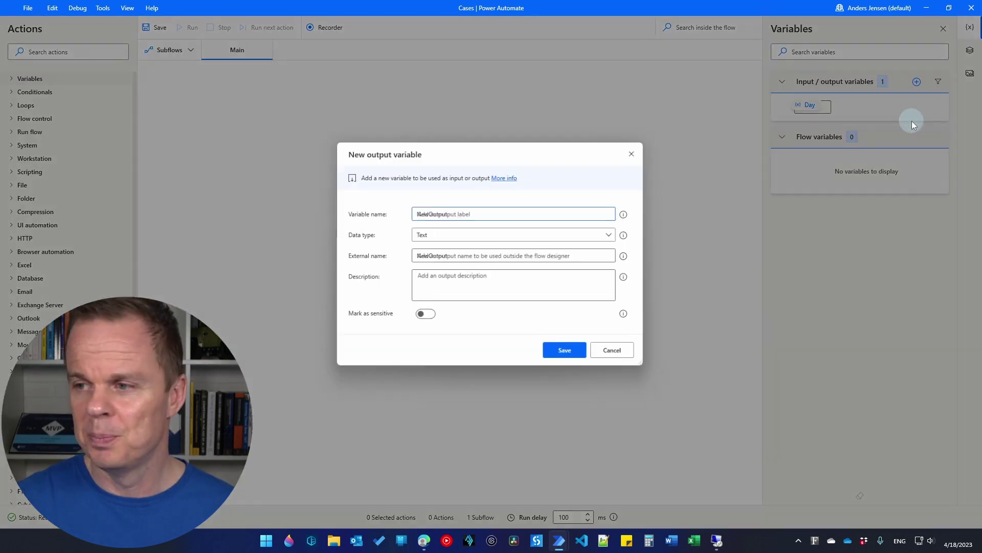
pyautogui.moveTo(440, 214); pyautogui.dragTo(399, 217)
pyautogui.write('Ans')
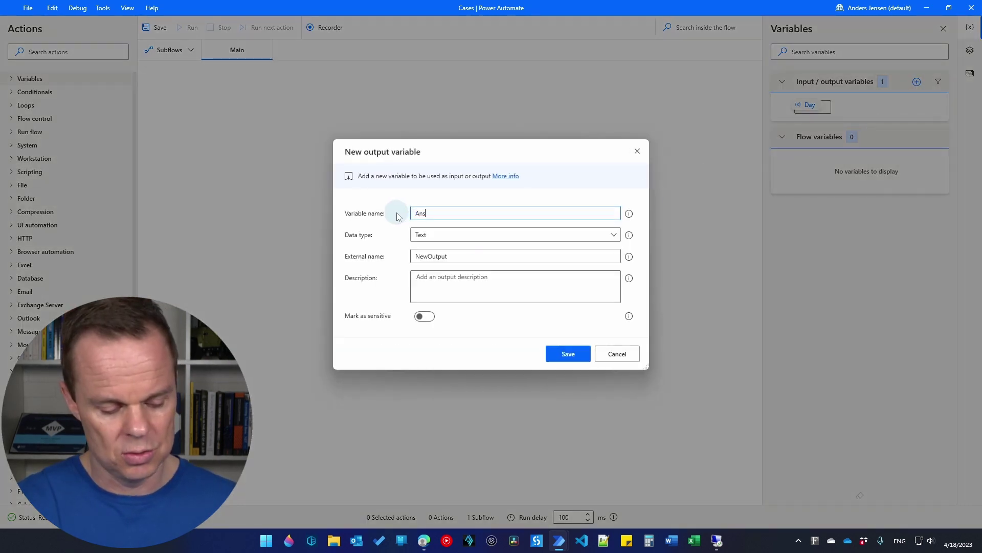
pyautogui.write('wer')
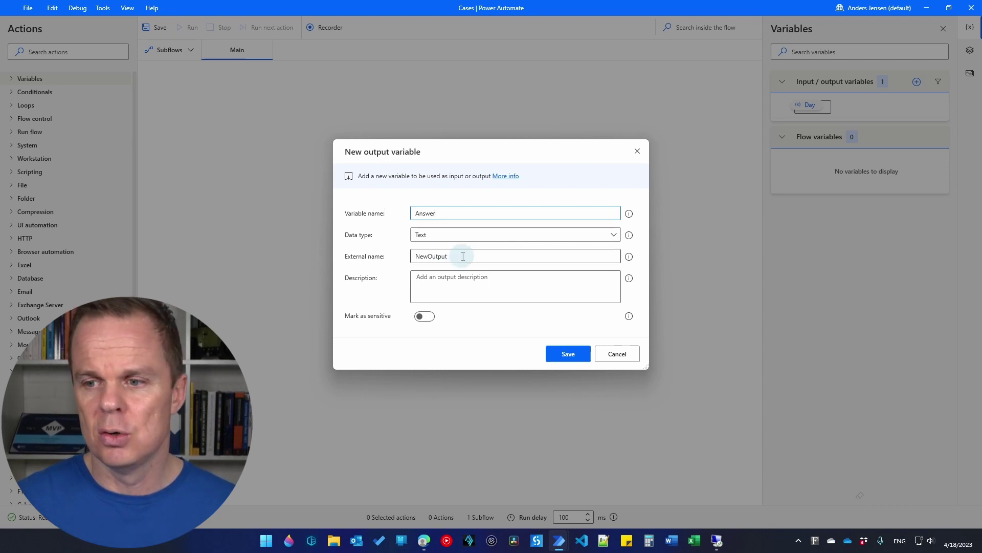
pyautogui.moveTo(463, 257); pyautogui.dragTo(395, 259)
pyautogui.write('Answer')
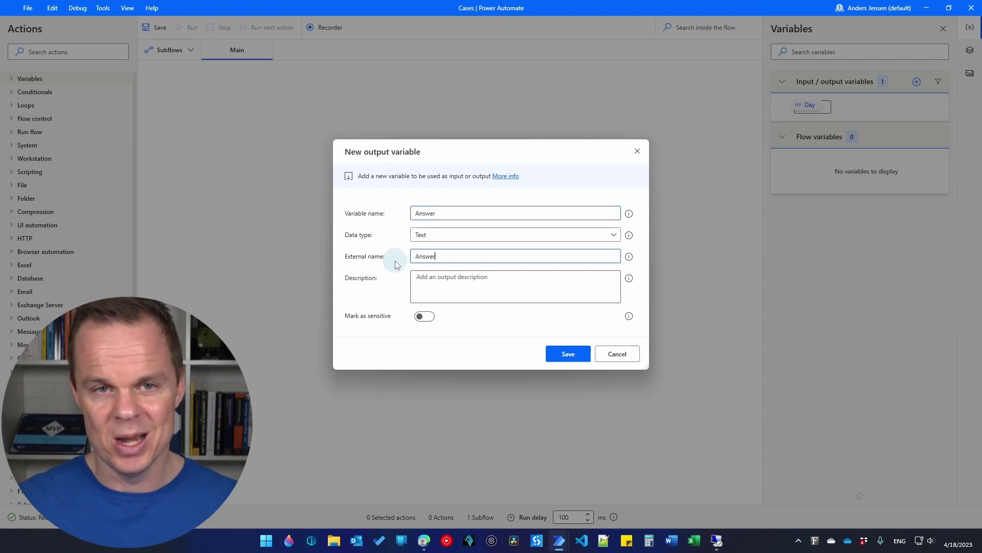
pyautogui.click(567, 354)
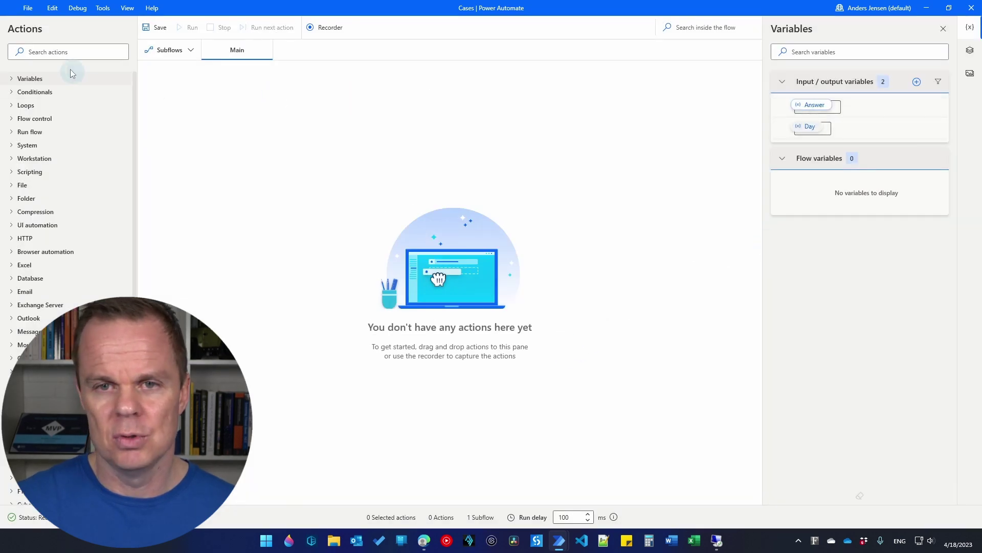
# Add a Display input dialog action to the Main subflow with the message "How many cases did you process on %Day%?"
pyautogui.click(57, 53)
pyautogui.write('display')
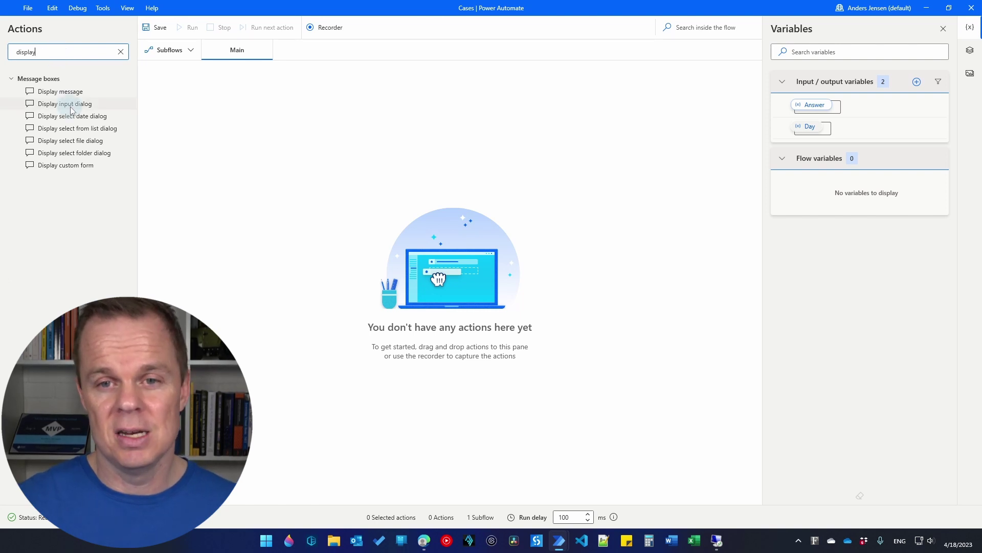
pyautogui.moveTo(65, 103); pyautogui.dragTo(346, 146)
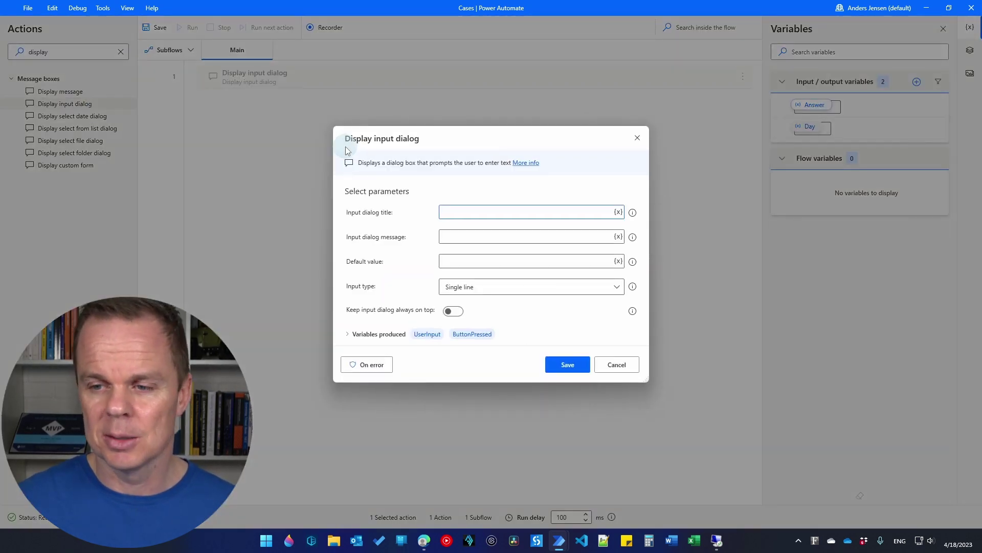
pyautogui.click(457, 235)
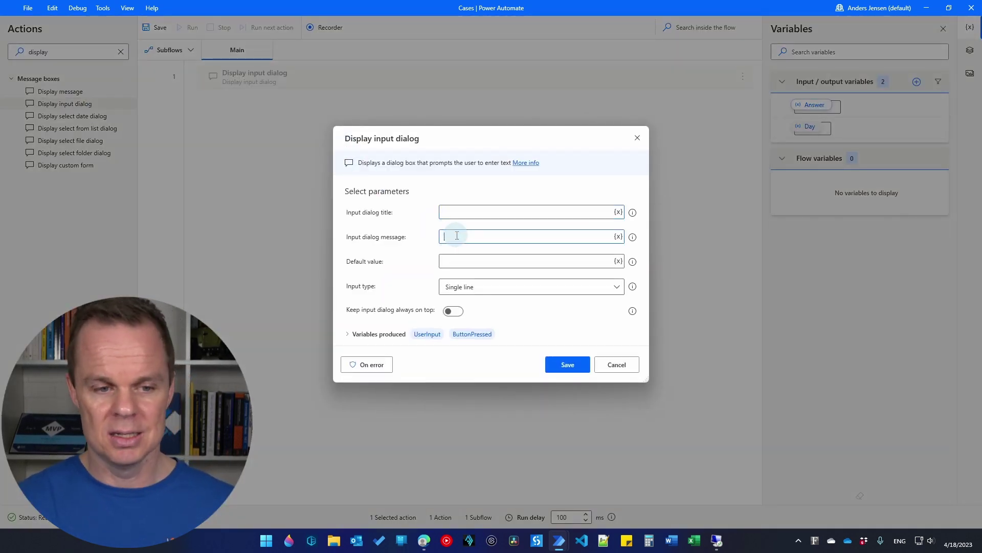
pyautogui.write('How many')
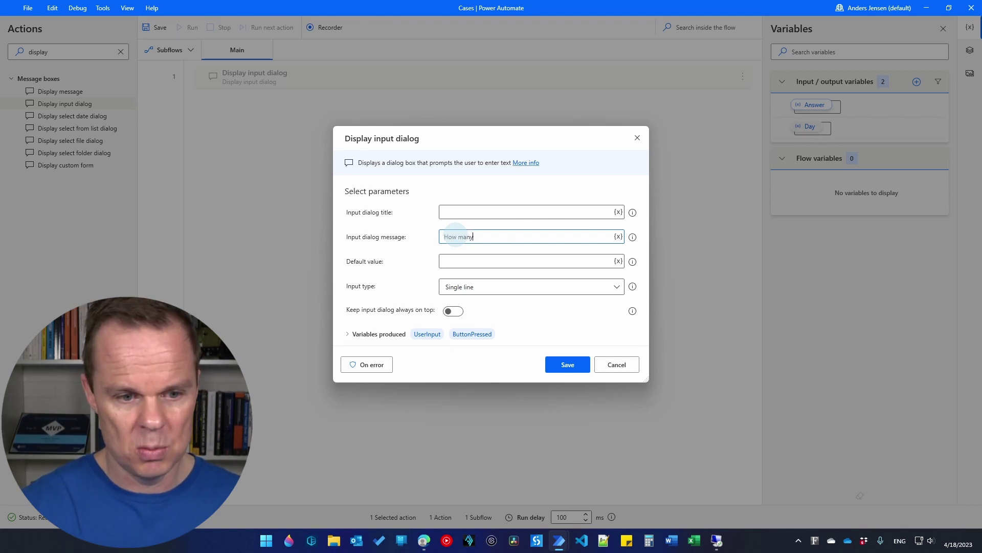
pyautogui.write(' cases')
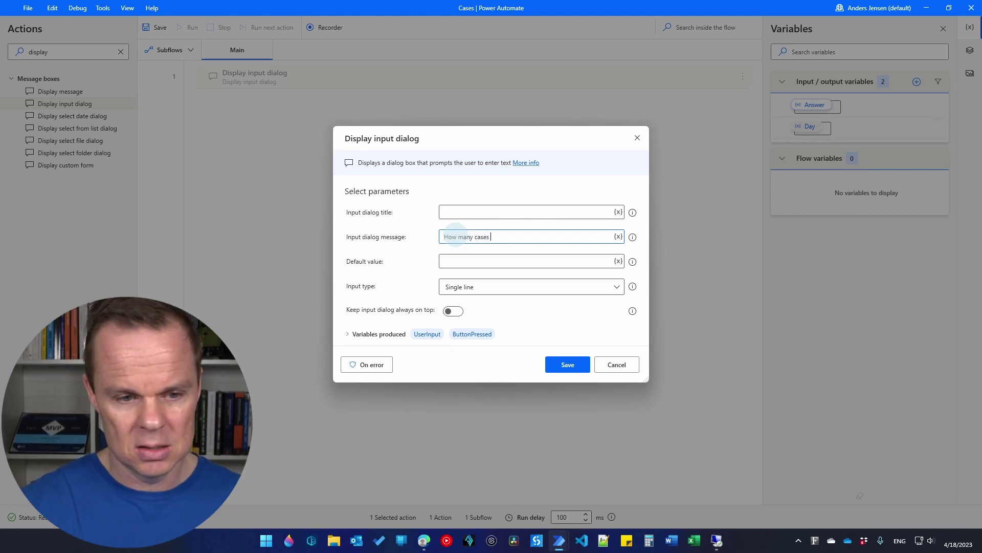
pyautogui.write(' did you process')
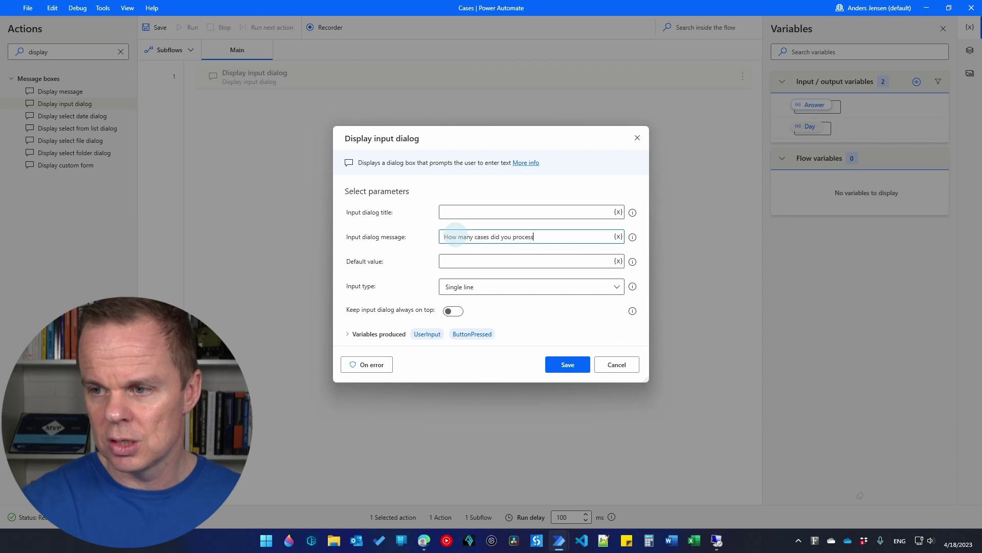
pyautogui.write(' on')
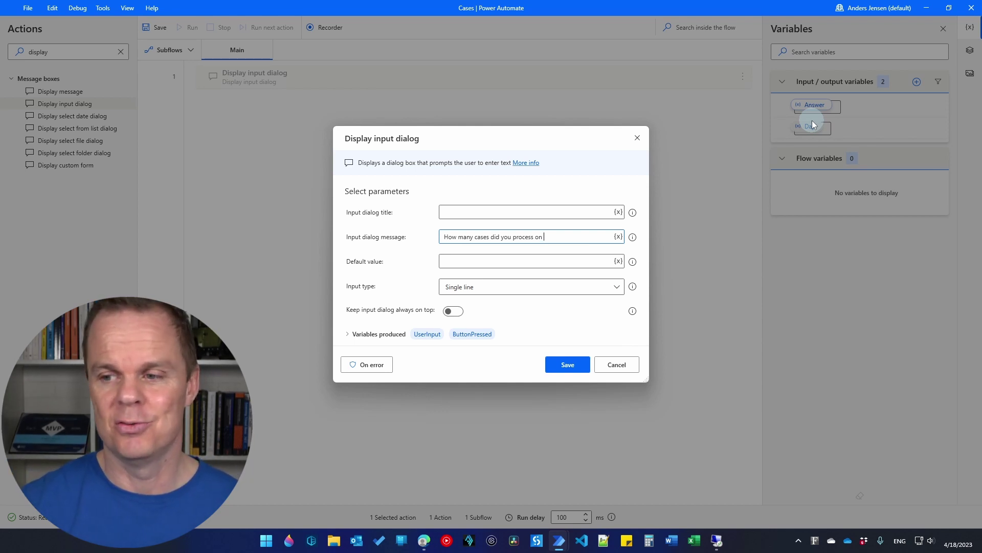
pyautogui.click(618, 236)
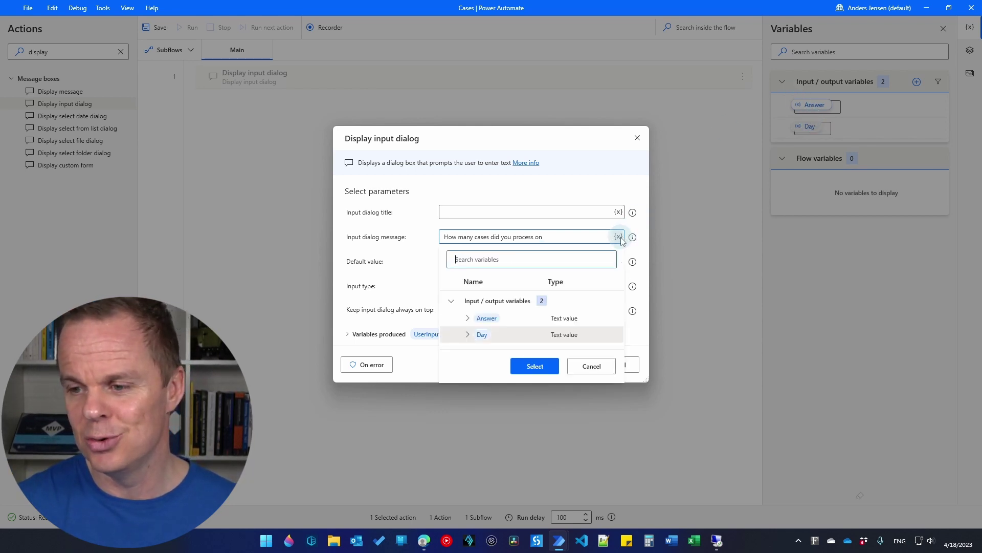
pyautogui.doubleClick(492, 336)
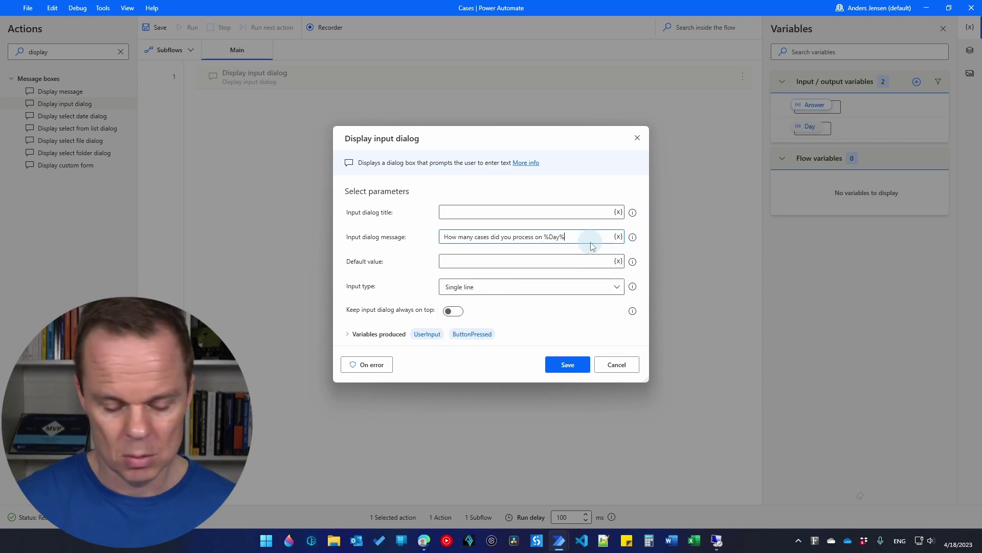
pyautogui.write('?')
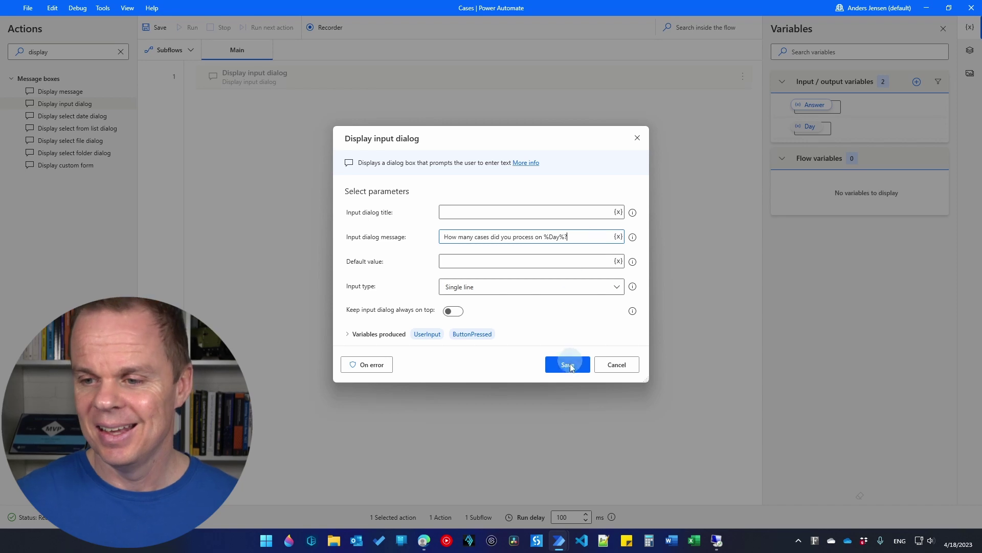
# Disable the action's ButtonPressed variable, store the user input in Answer, and save the action
pyautogui.click(348, 337)
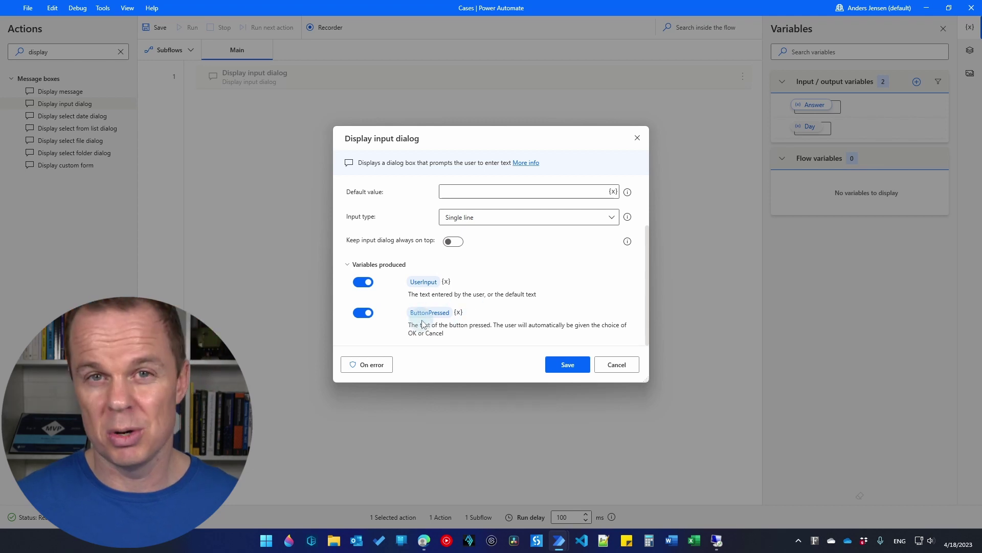
pyautogui.click(363, 313)
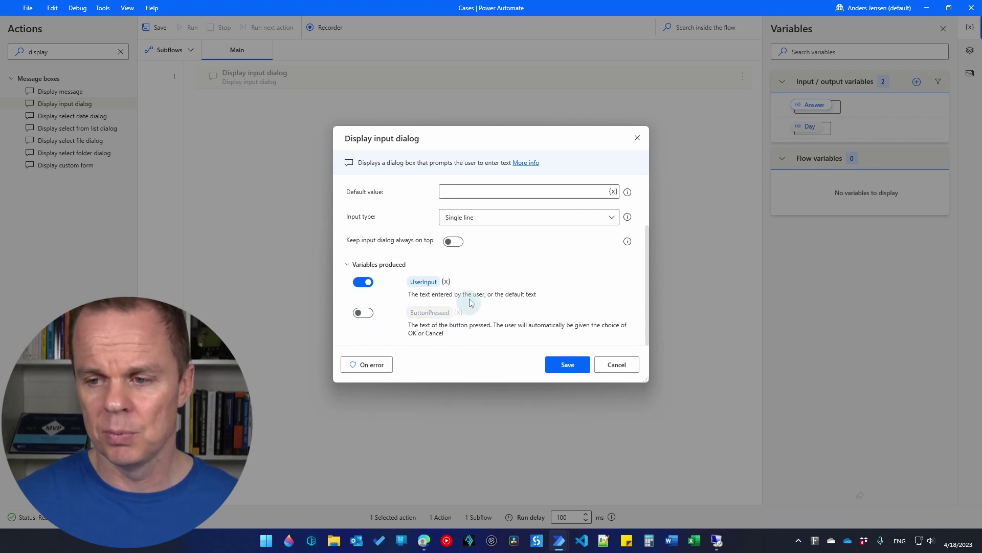
pyautogui.click(446, 281)
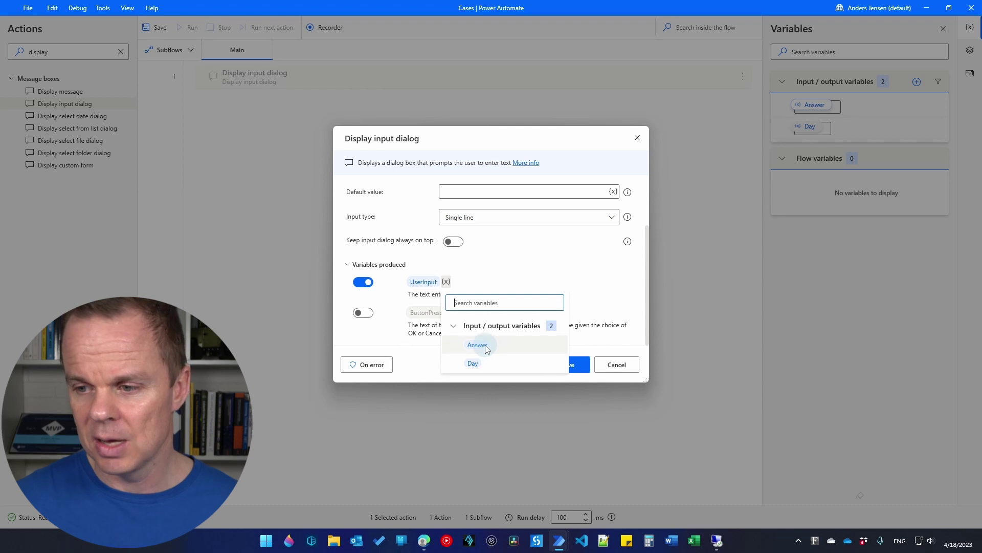
pyautogui.click(479, 345)
pyautogui.click(576, 365)
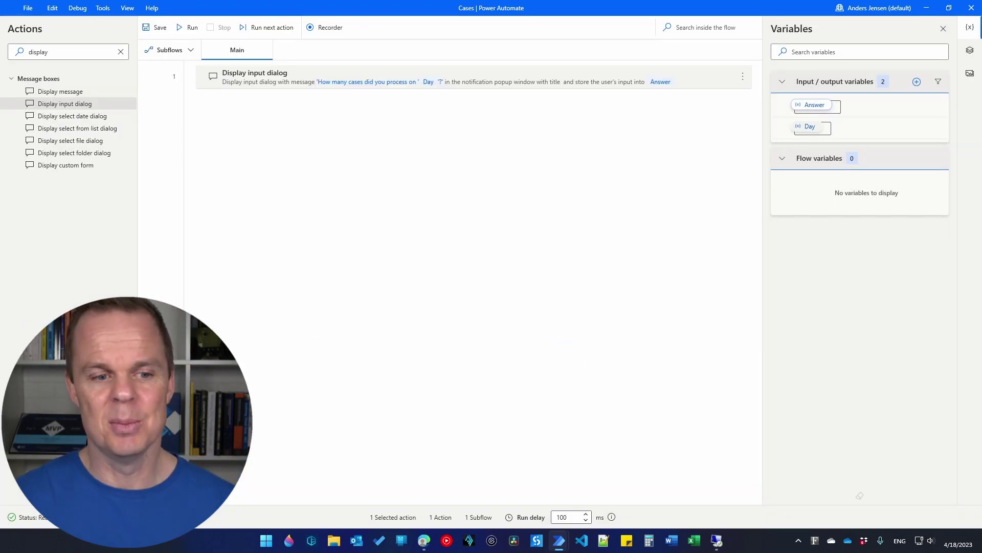
# Save the Cases flow, close its designer, and minimize the flow list window
pyautogui.click(154, 27)
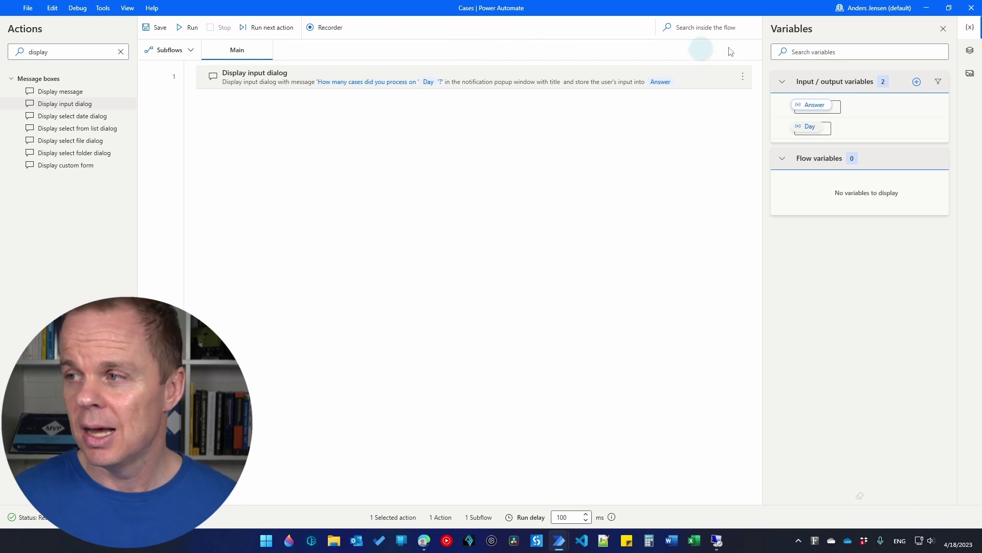
pyautogui.click(971, 8)
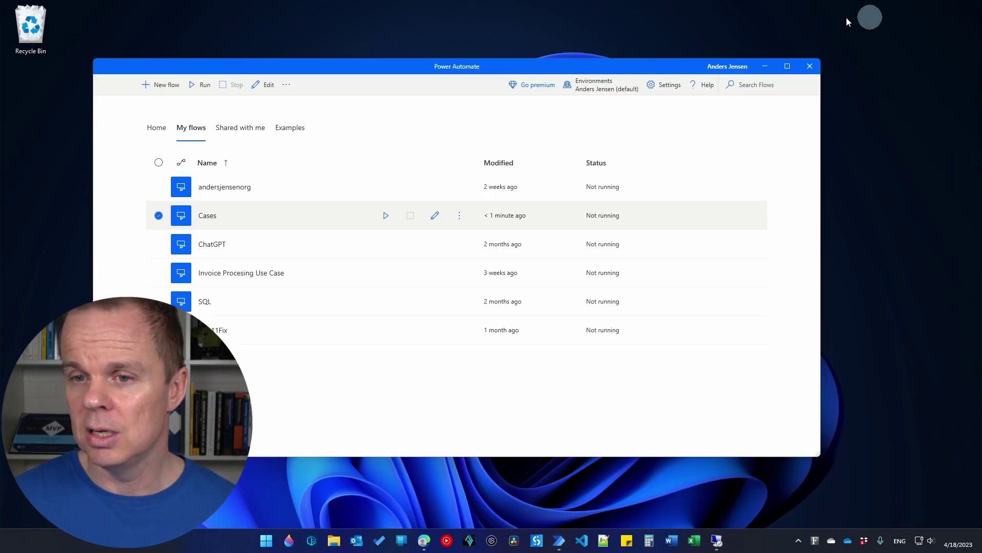
pyautogui.click(764, 67)
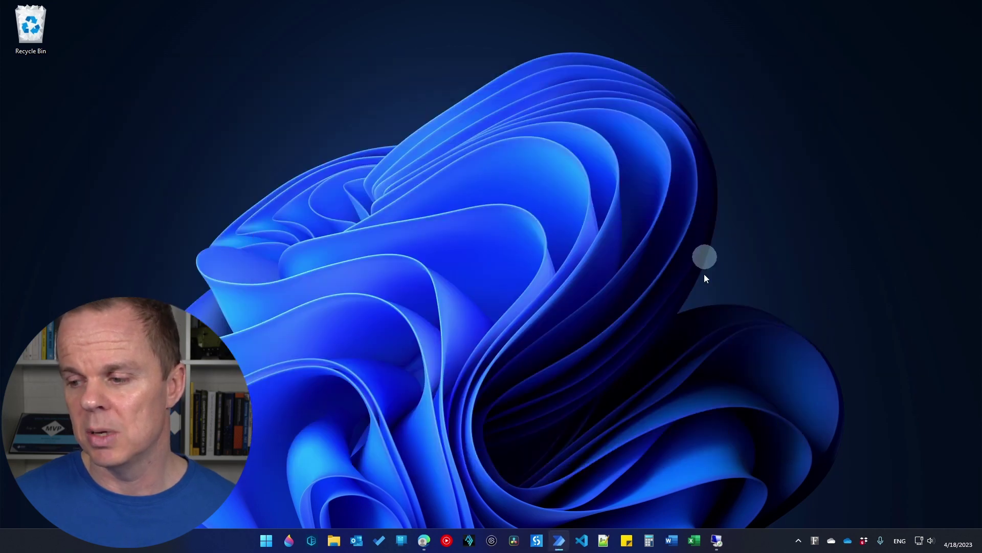
# Switch to the Remote Desktop session and open google.com in Microsoft Edge there
pyautogui.click(716, 540)
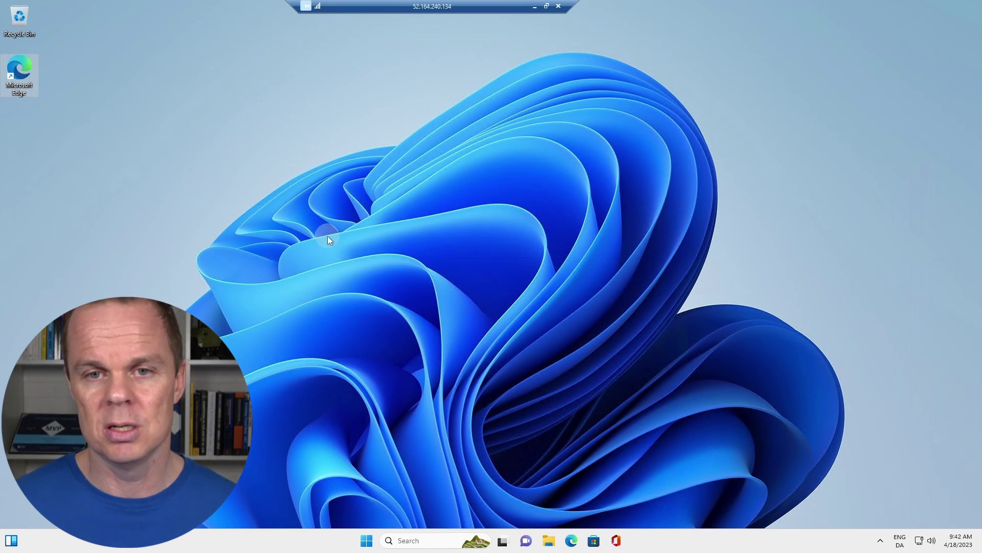
pyautogui.doubleClick(30, 75)
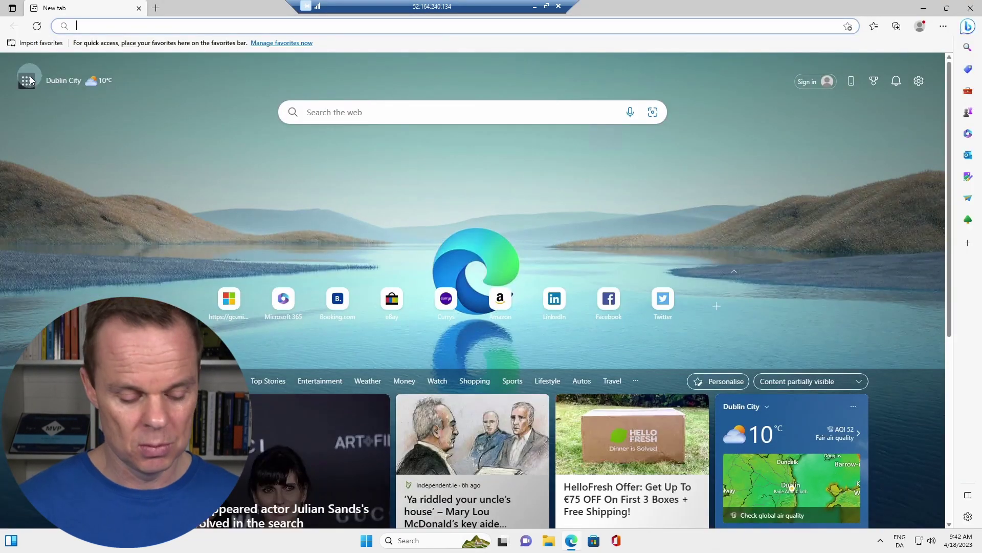
pyautogui.write('google.com')
pyautogui.press('Return')
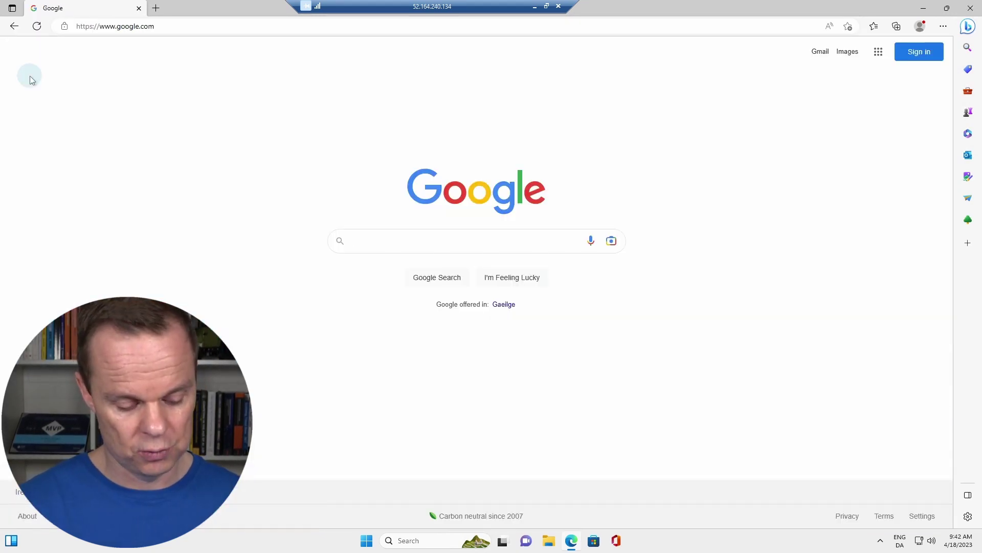
# Search Google for "install power automate desktop" and open the Install Power Automate article on Microsoft Learn
pyautogui.write('install po')
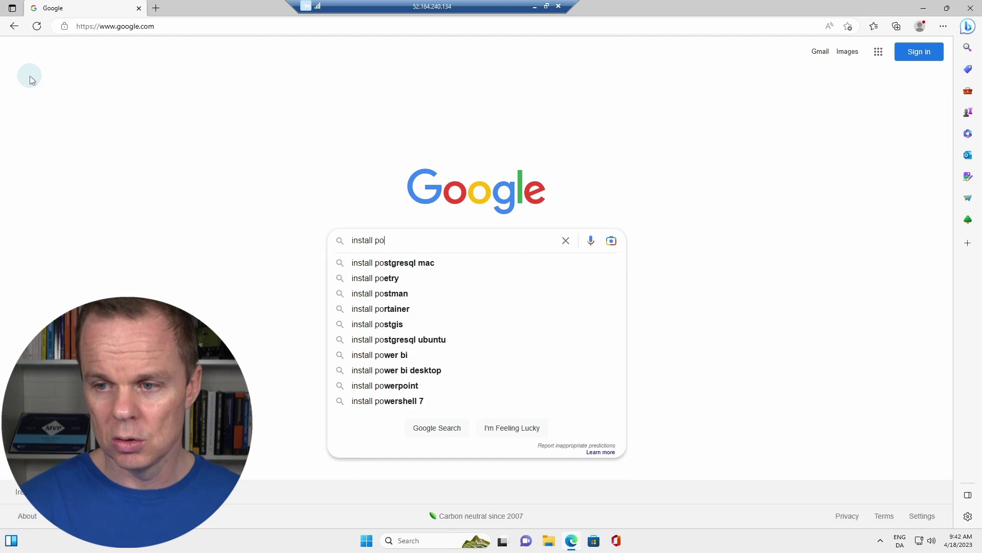
pyautogui.write('wer autoa')
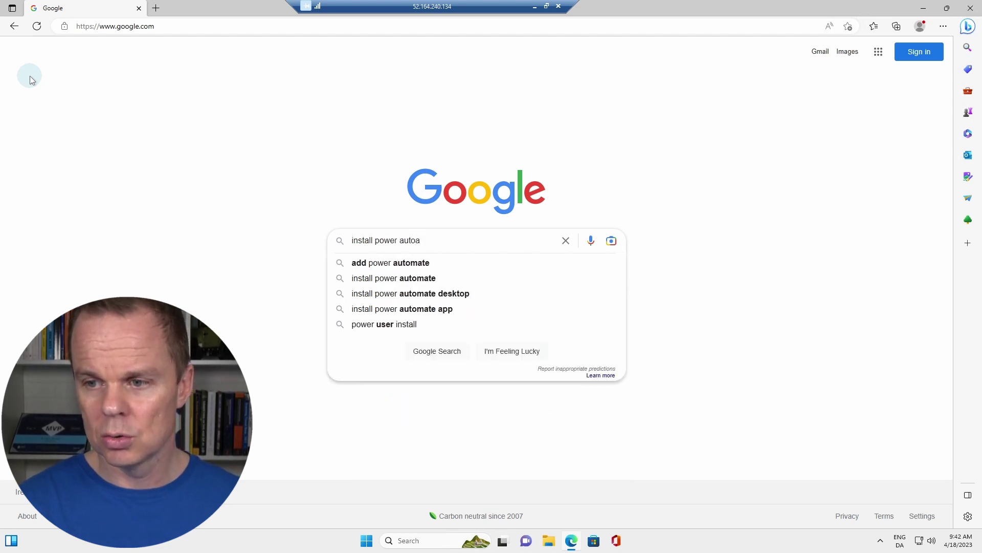
pyautogui.press('BackSpace')
pyautogui.write('mate desktop')
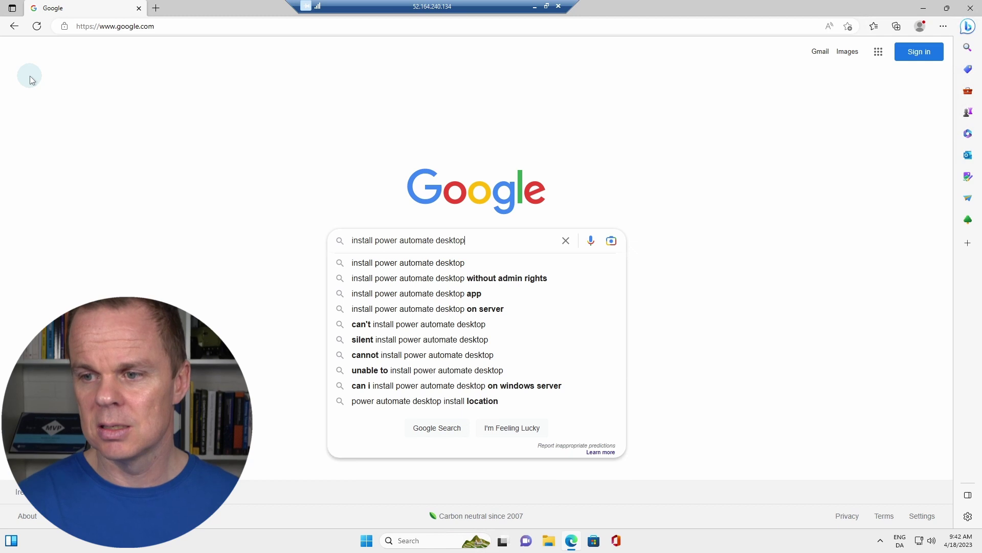
pyautogui.press('Return')
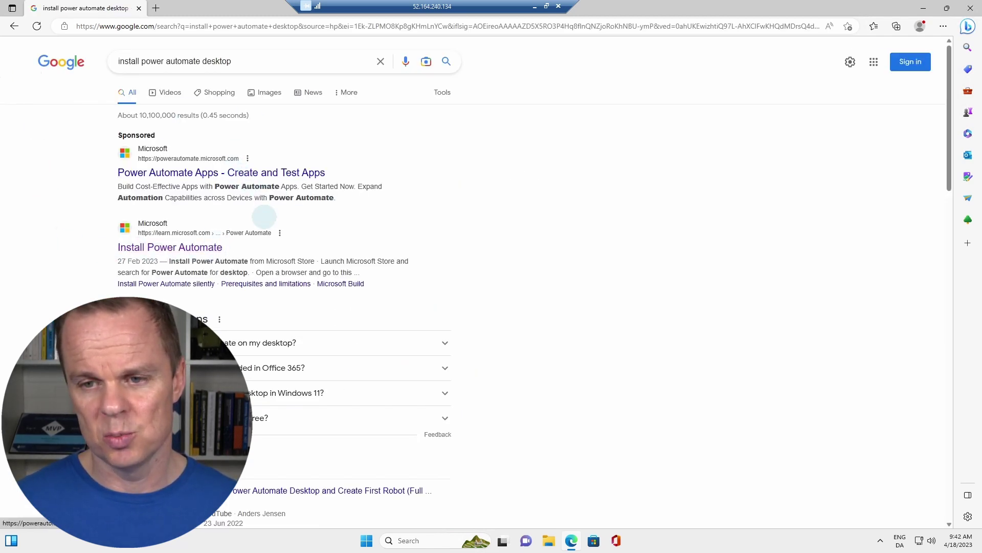
pyautogui.click(213, 253)
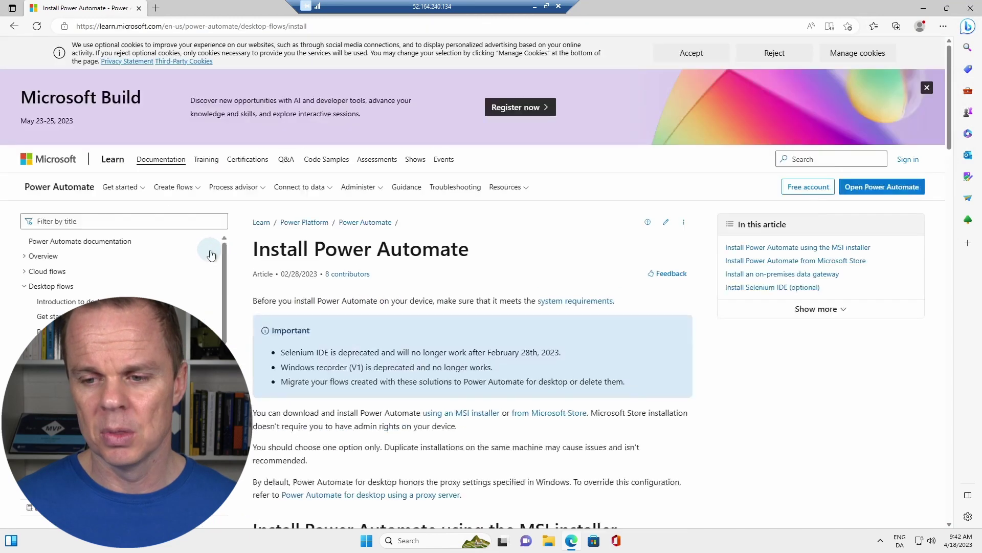
# Download the Power Automate installer from the article's MSI section and run it through to the installation details
pyautogui.scroll(-4, 307, 333)
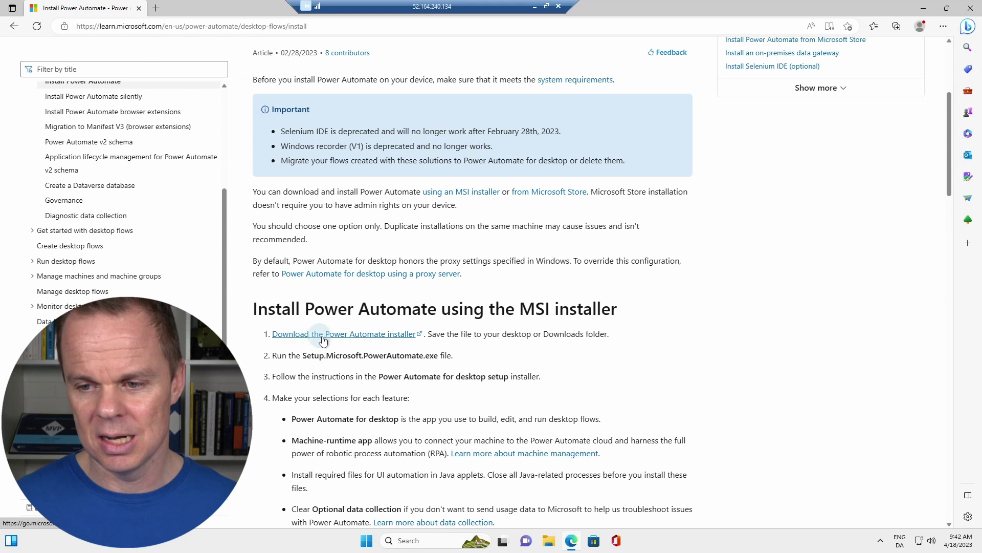
pyautogui.click(392, 335)
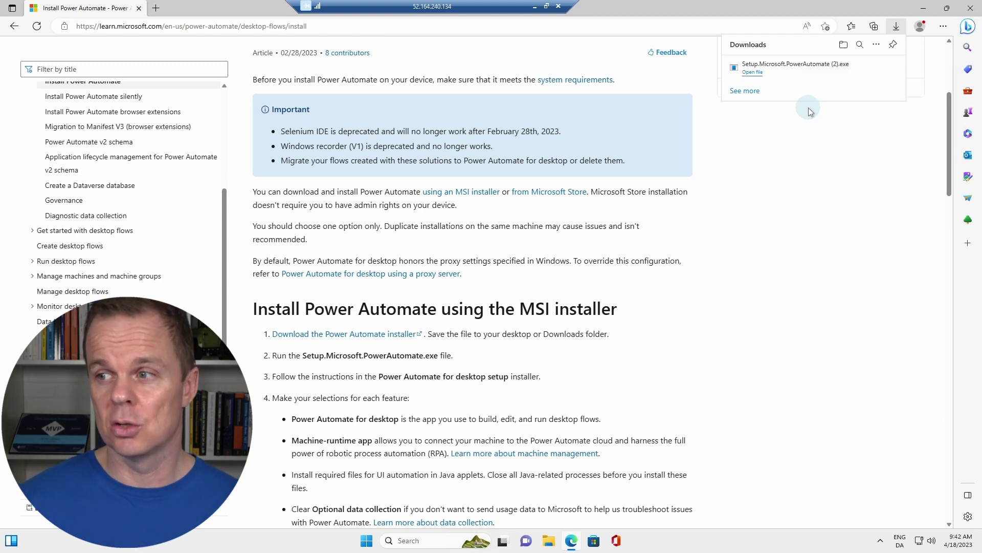
pyautogui.click(754, 74)
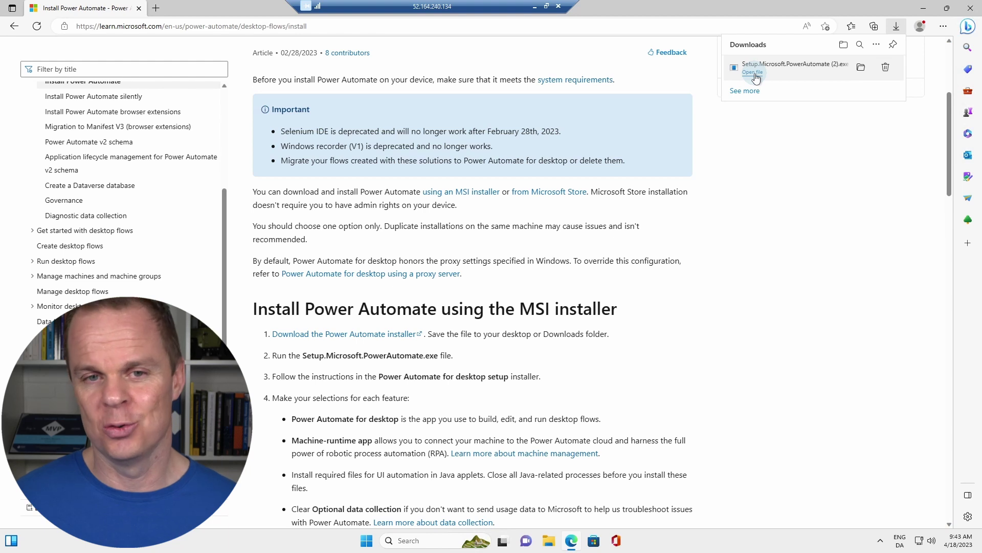
pyautogui.click(756, 77)
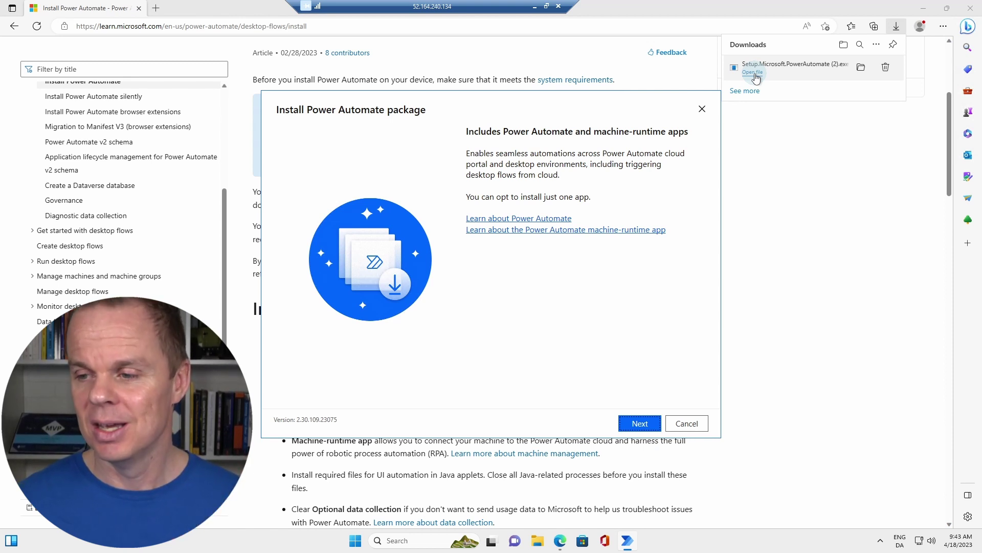
pyautogui.click(640, 423)
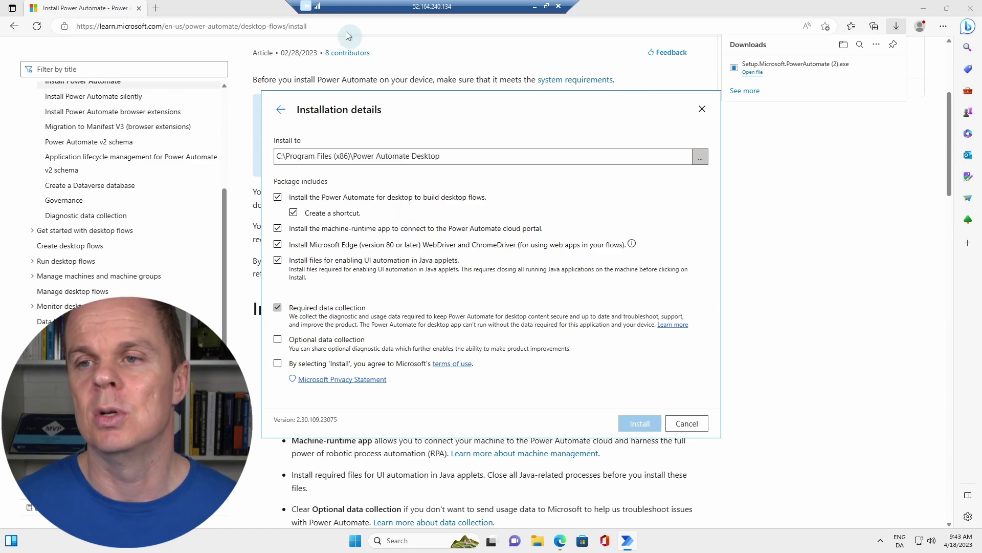
pyautogui.doubleClick(358, 7)
pyautogui.moveTo(377, 30); pyautogui.dragTo(439, 75)
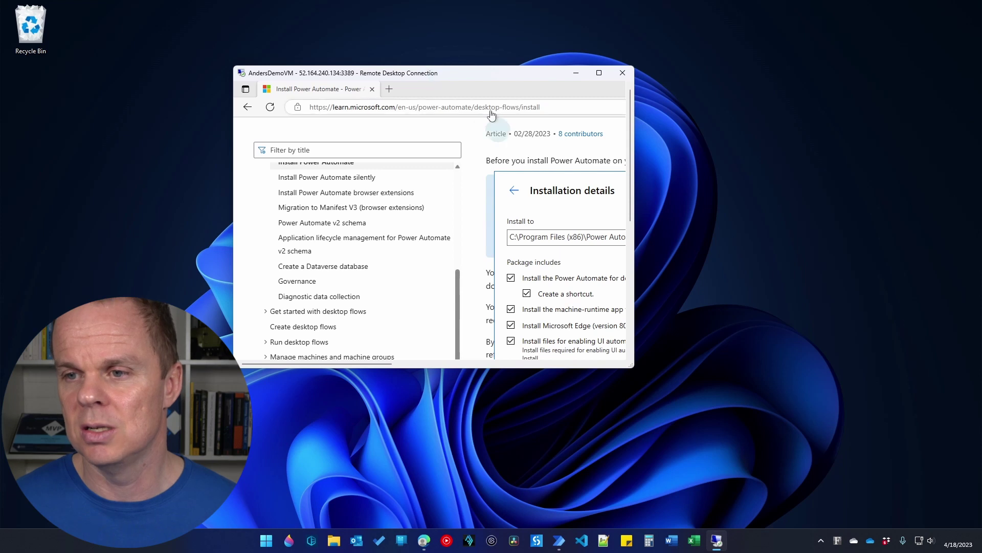
pyautogui.moveTo(718, 546)
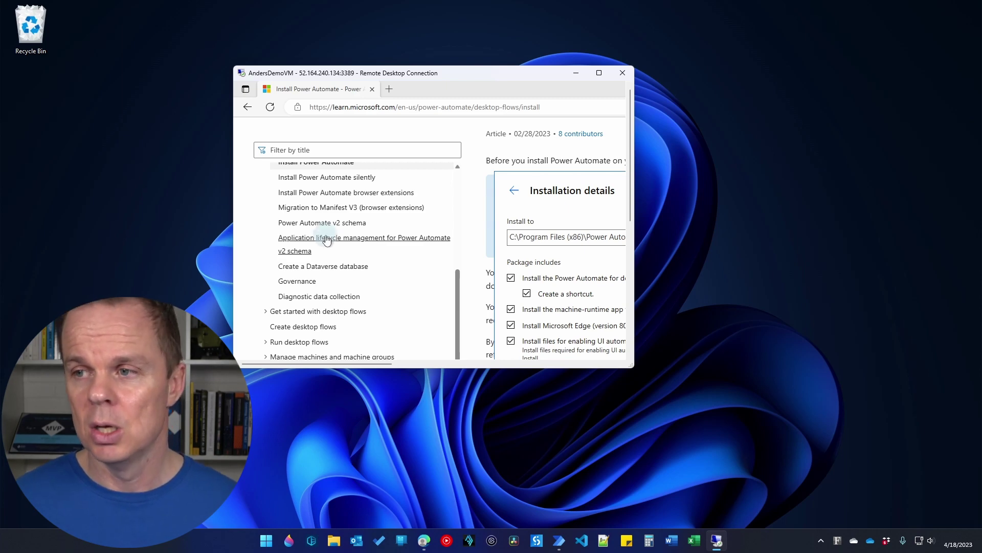
pyautogui.click(600, 75)
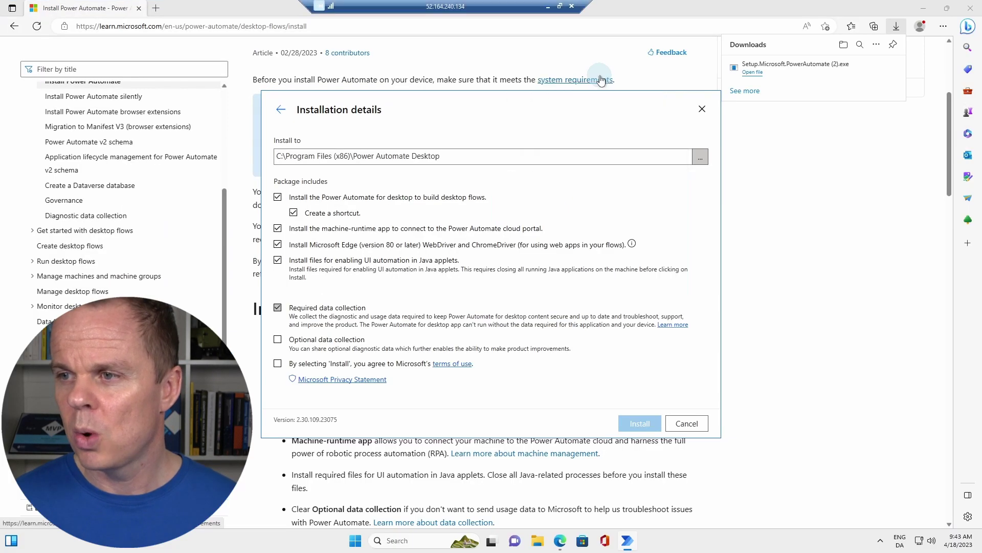
# Exclude Power Automate for desktop from the package, keep the machine-runtime app, accept the terms of use, and install
pyautogui.click(276, 200)
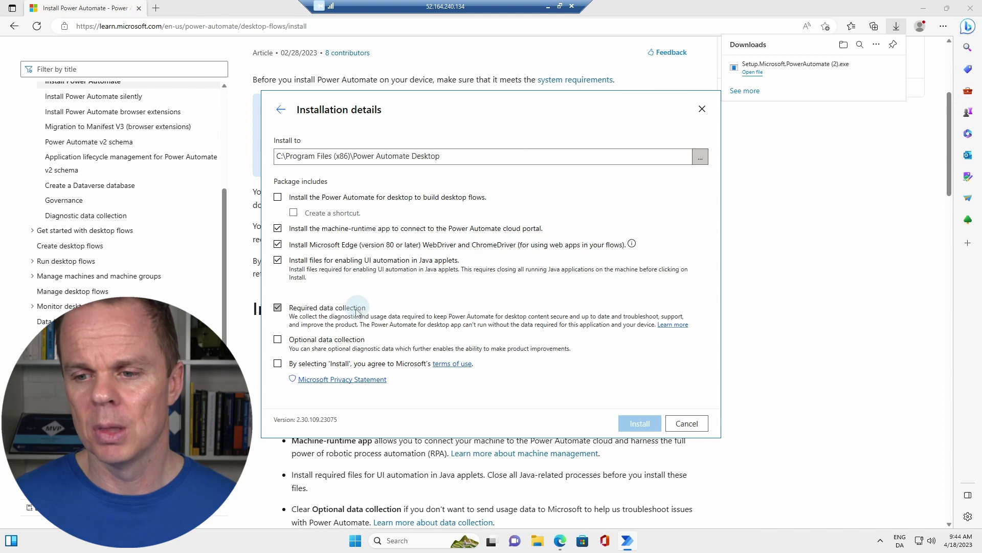
pyautogui.click(278, 365)
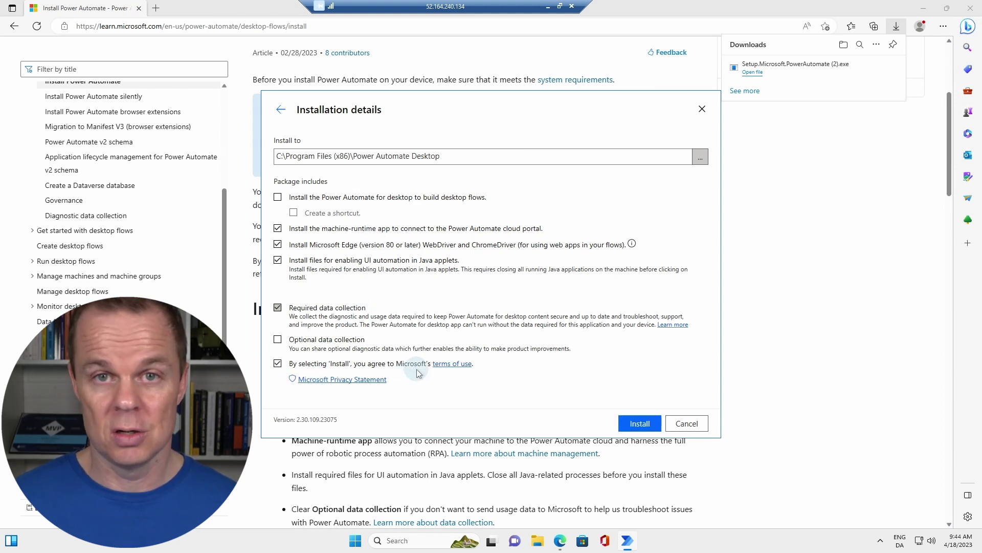
pyautogui.click(640, 424)
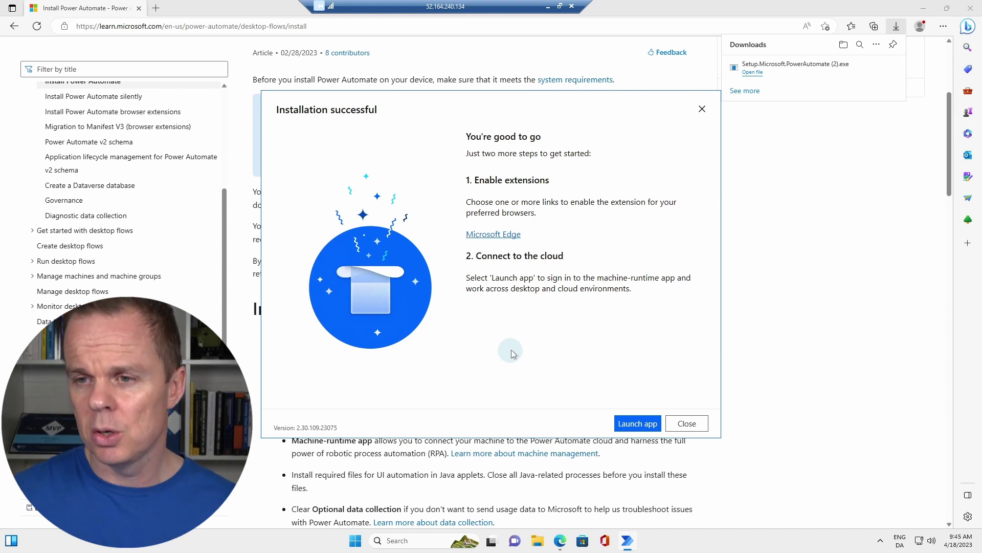
# Launch the machine-runtime app, register the machine in the default environment, and close the app and the browser
pyautogui.click(482, 239)
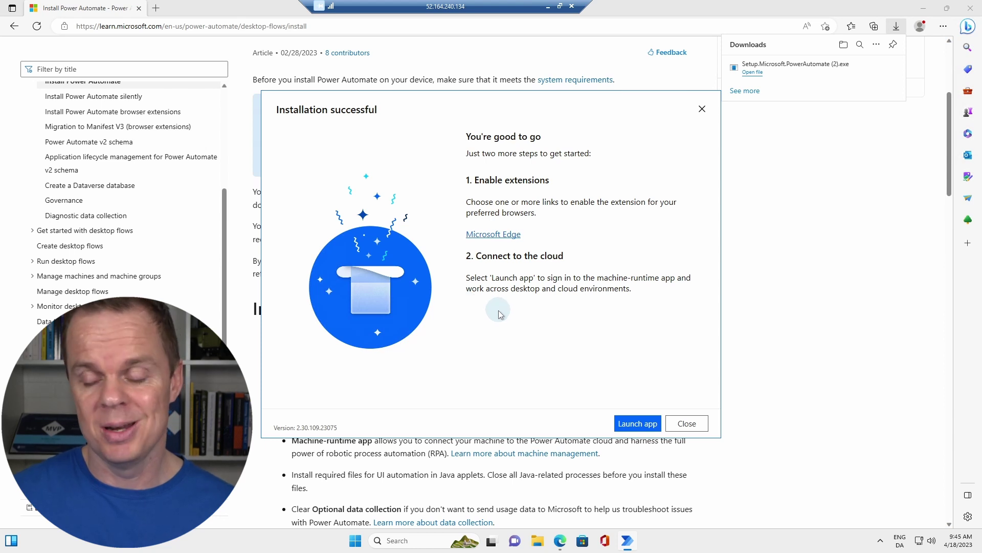
pyautogui.click(648, 429)
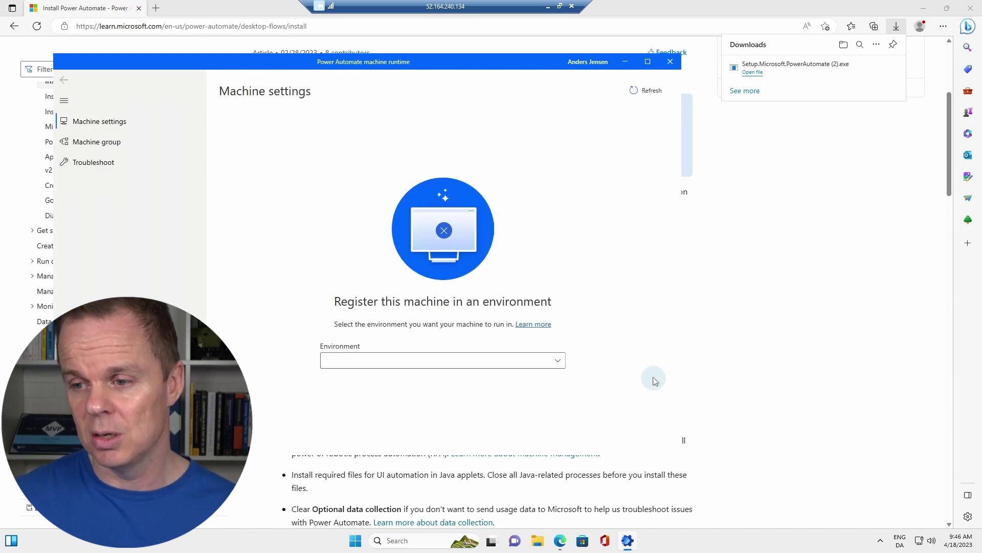
pyautogui.click(561, 361)
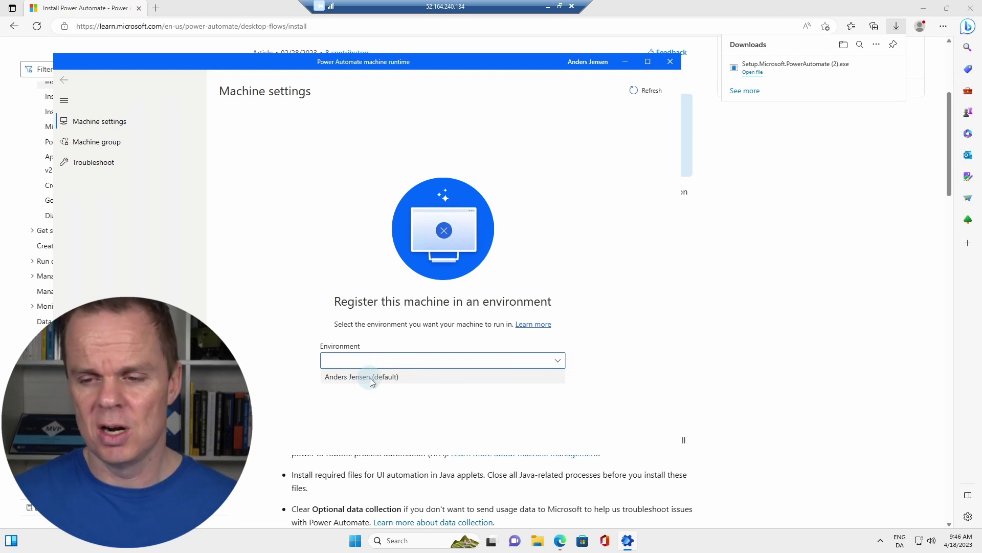
pyautogui.click(370, 378)
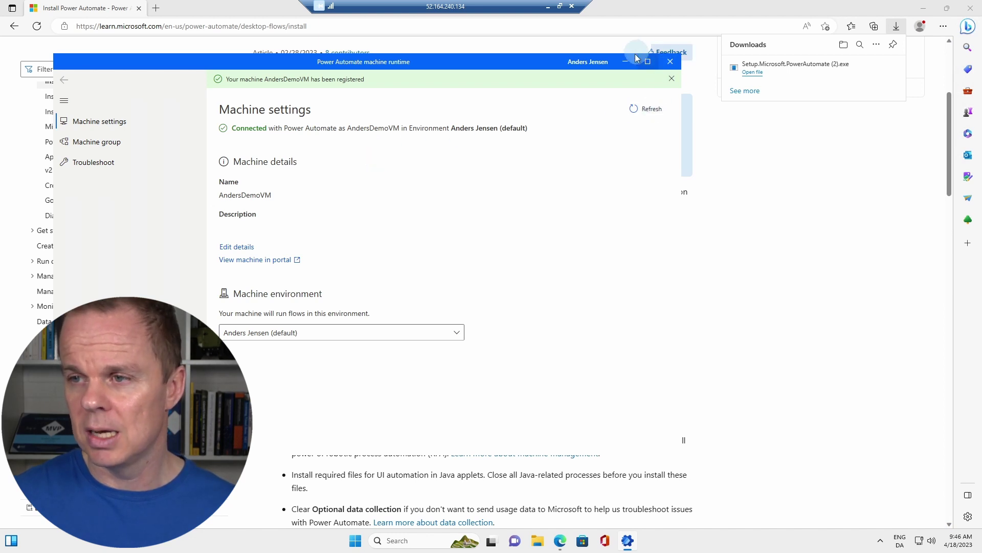
pyautogui.click(670, 61)
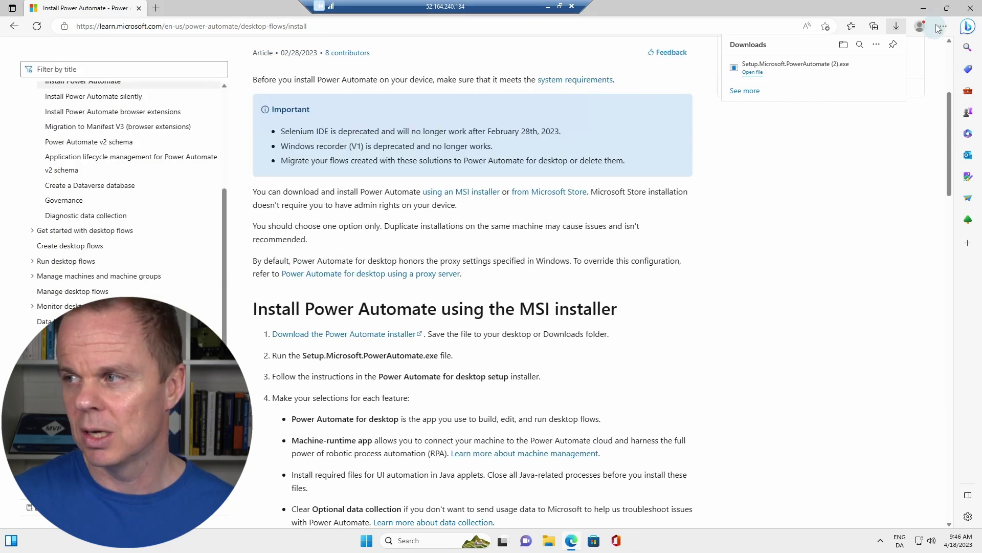
pyautogui.click(965, 11)
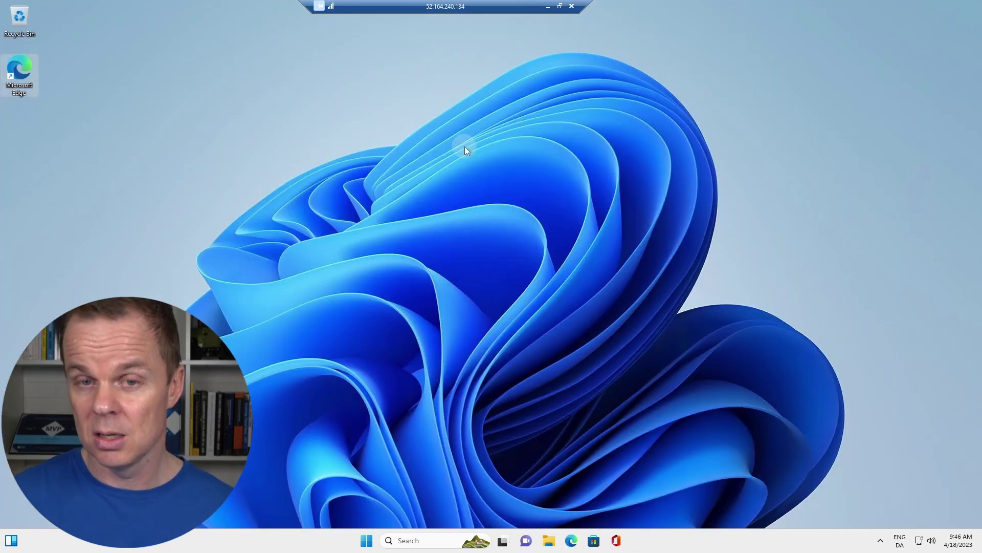
# Run whoami in an administrator Command Prompt to check the machine's domain and user name, and close the prompt
pyautogui.click(367, 538)
pyautogui.write('cmd')
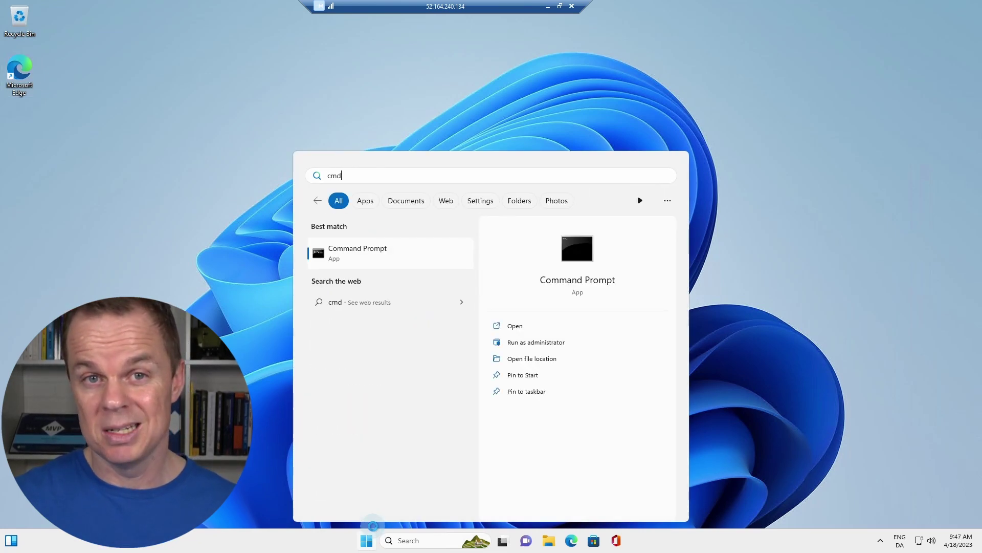
pyautogui.keyDown('ctrl'); pyautogui.keyDown('shift'); pyautogui.click(367, 247); pyautogui.keyUp('shift'); pyautogui.keyUp('ctrl')
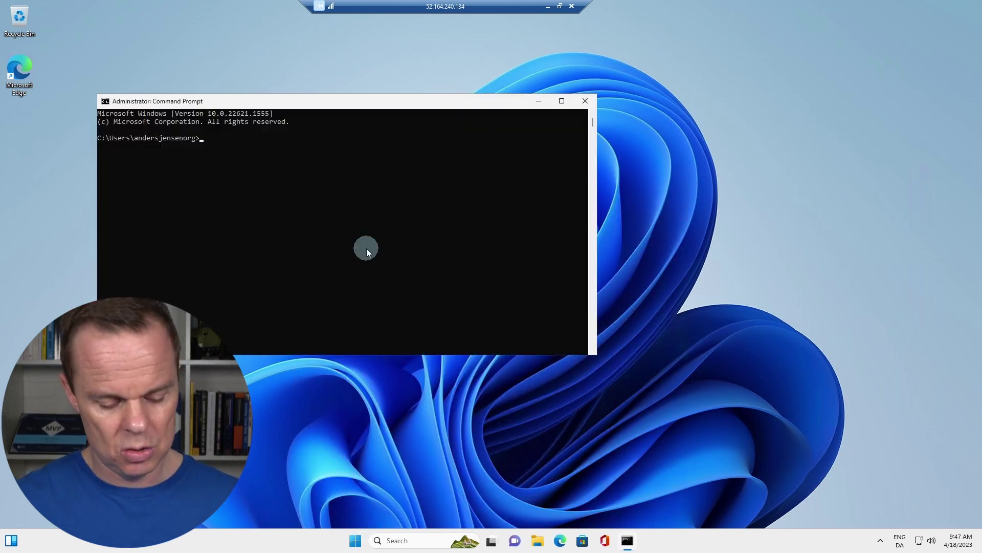
pyautogui.write('whoami')
pyautogui.press('Return')
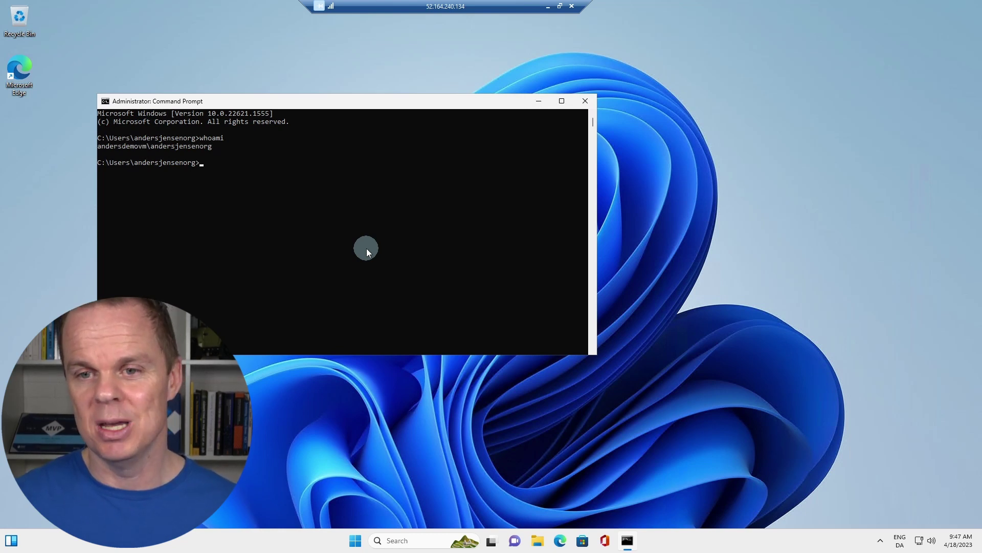
pyautogui.click(211, 150)
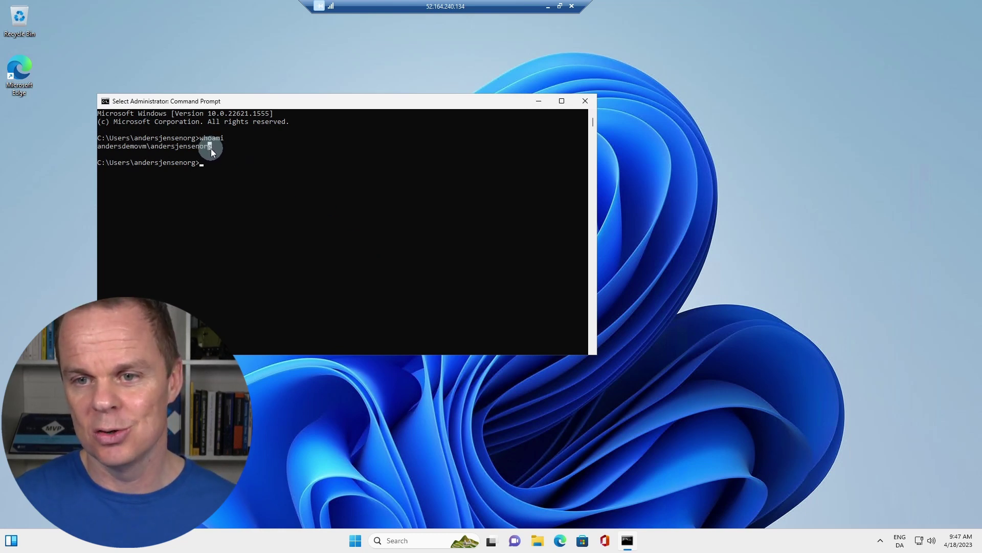
pyautogui.rightClick(101, 153)
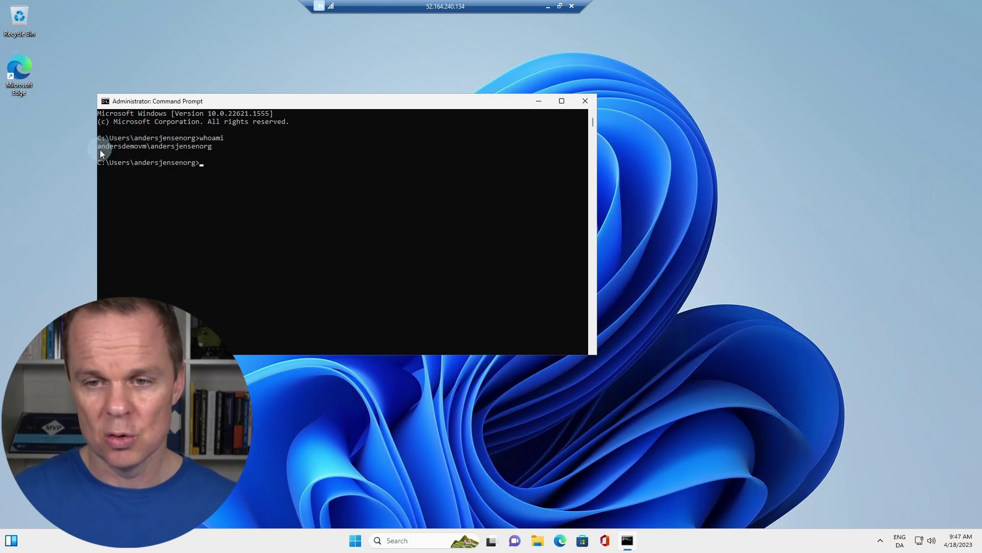
pyautogui.click(585, 101)
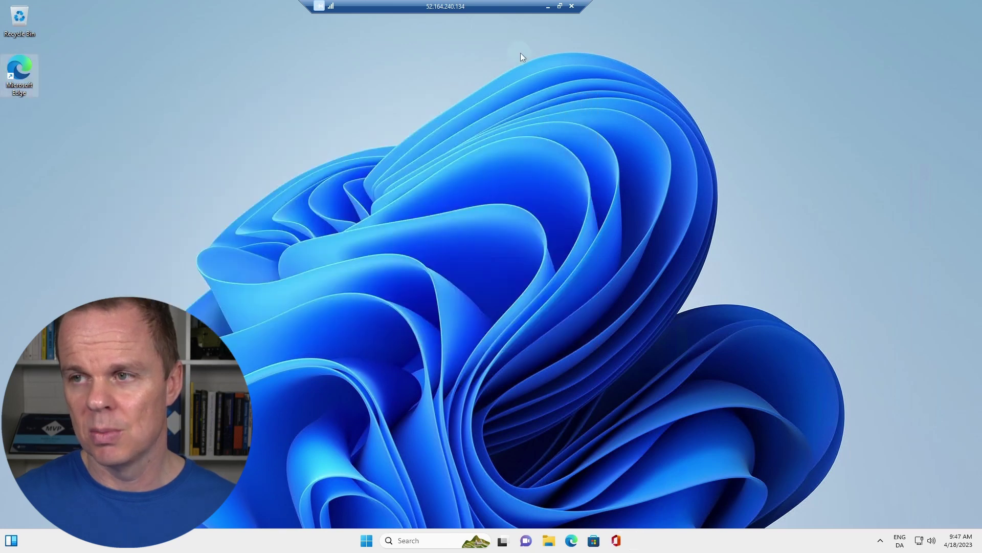
# Leave the remote session and open the flow creation page of Power Automate in the local browser
pyautogui.click(546, 7)
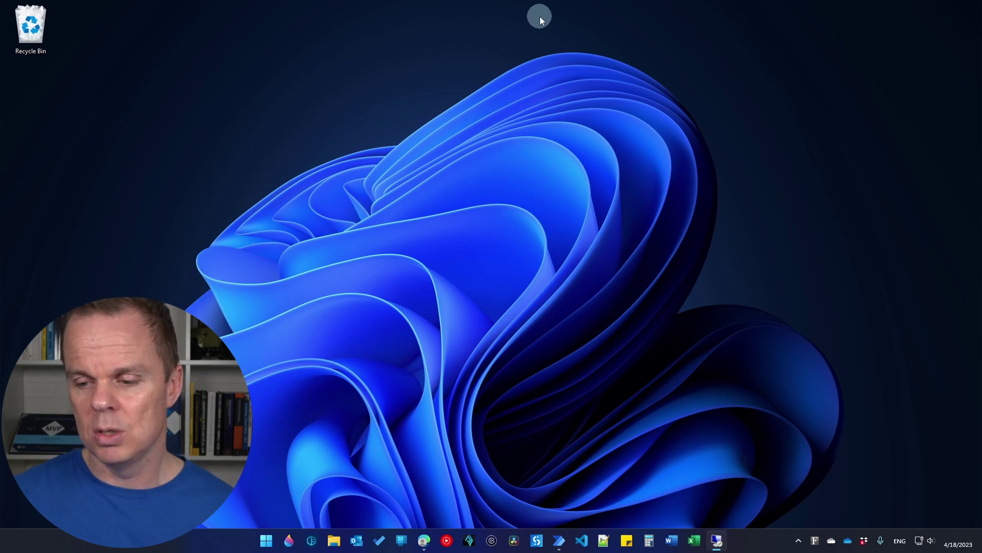
pyautogui.click(424, 540)
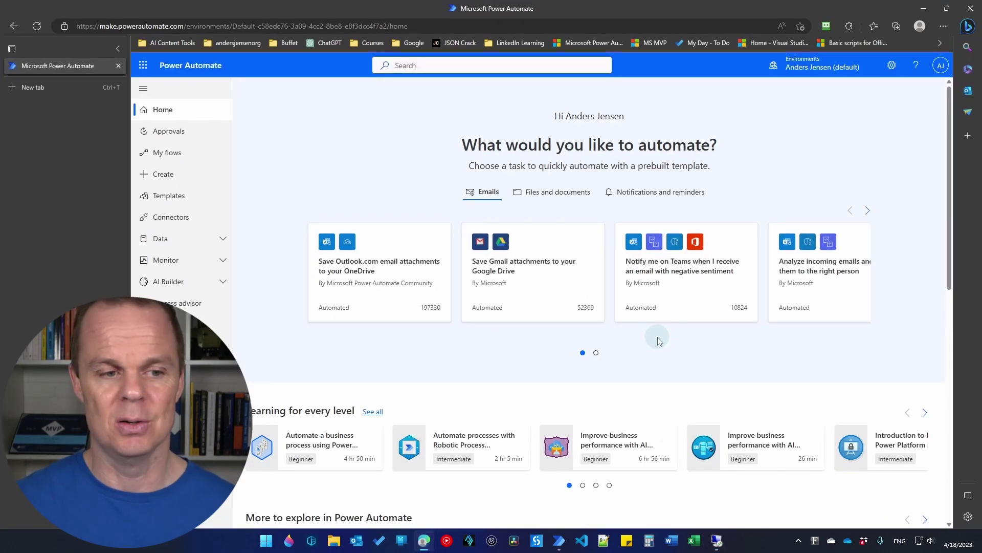
pyautogui.click(201, 185)
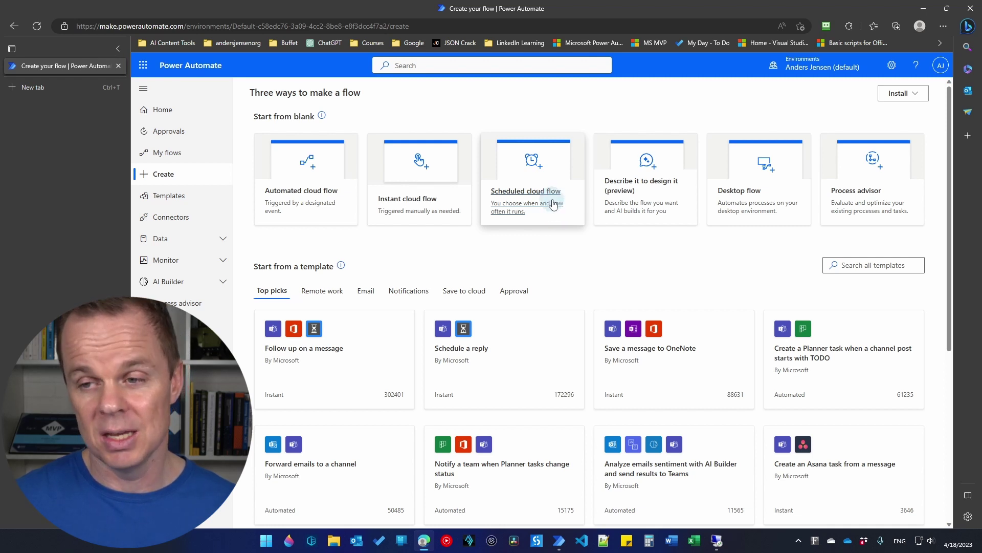
# Create a scheduled cloud flow named Cases that starts on 4/19/23 and repeats every 1 day
pyautogui.moveTo(943, 17)
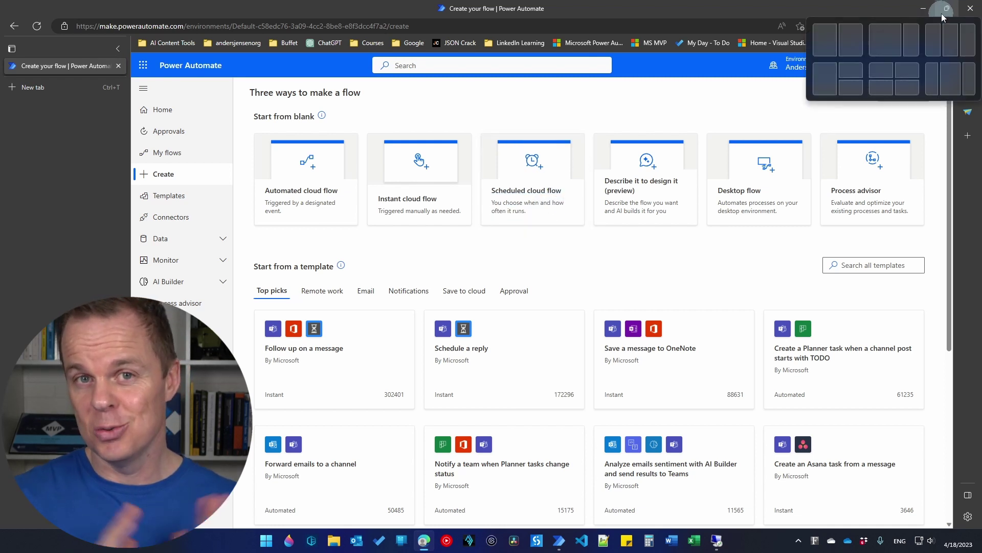
pyautogui.click(532, 193)
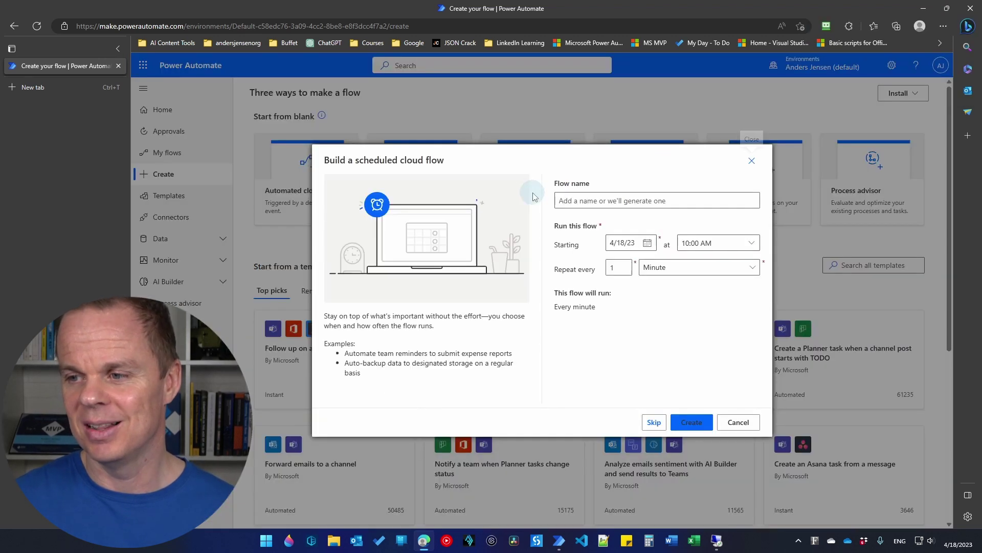
pyautogui.click(589, 199)
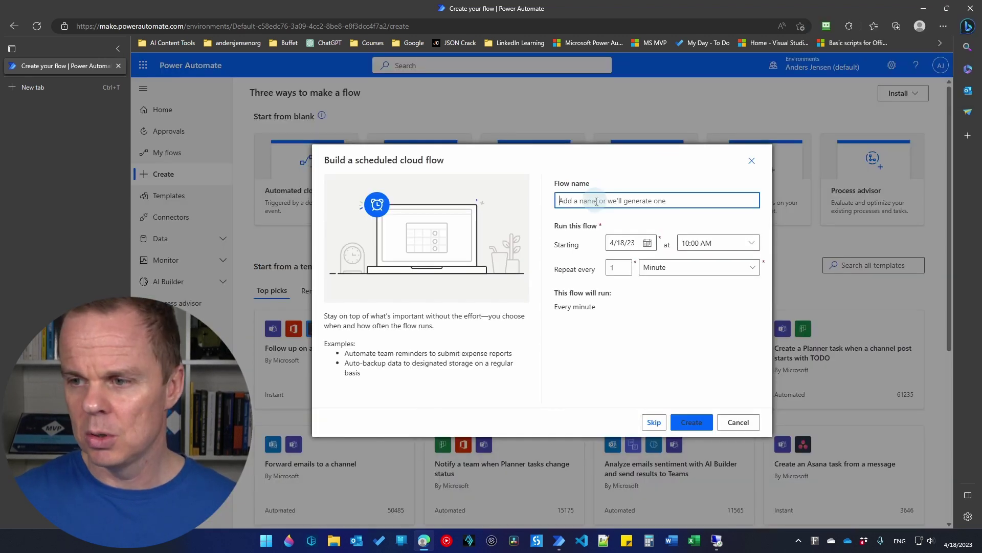
pyautogui.write('Cases')
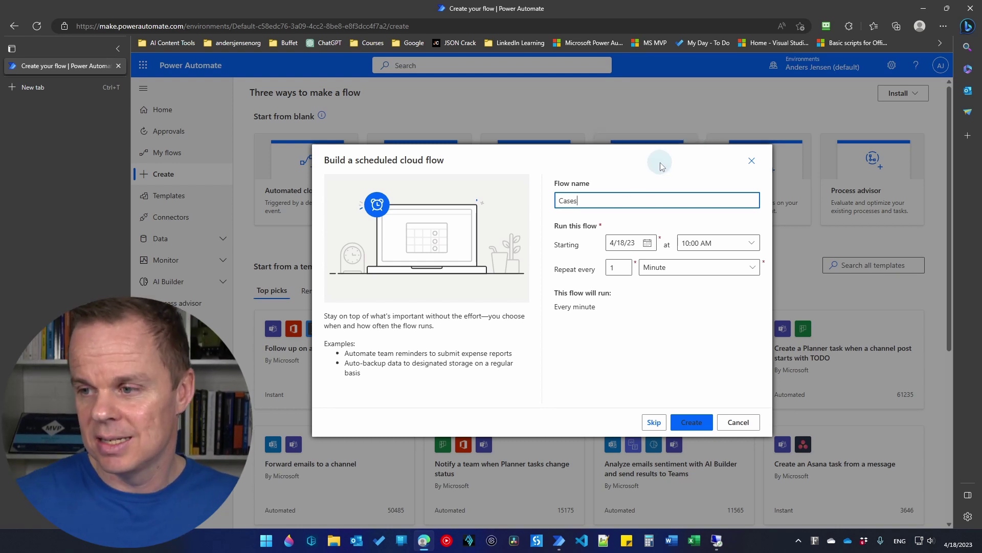
pyautogui.click(647, 243)
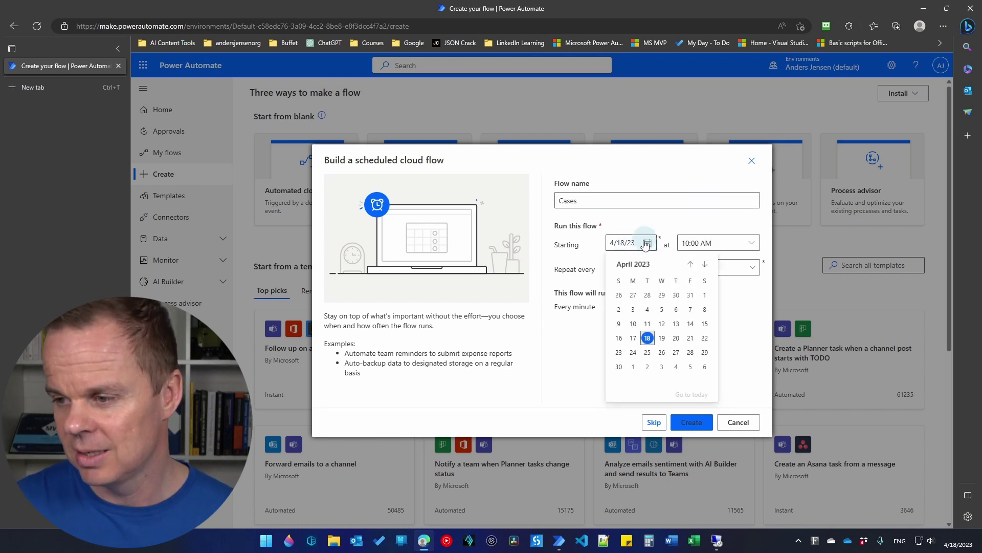
pyautogui.click(661, 338)
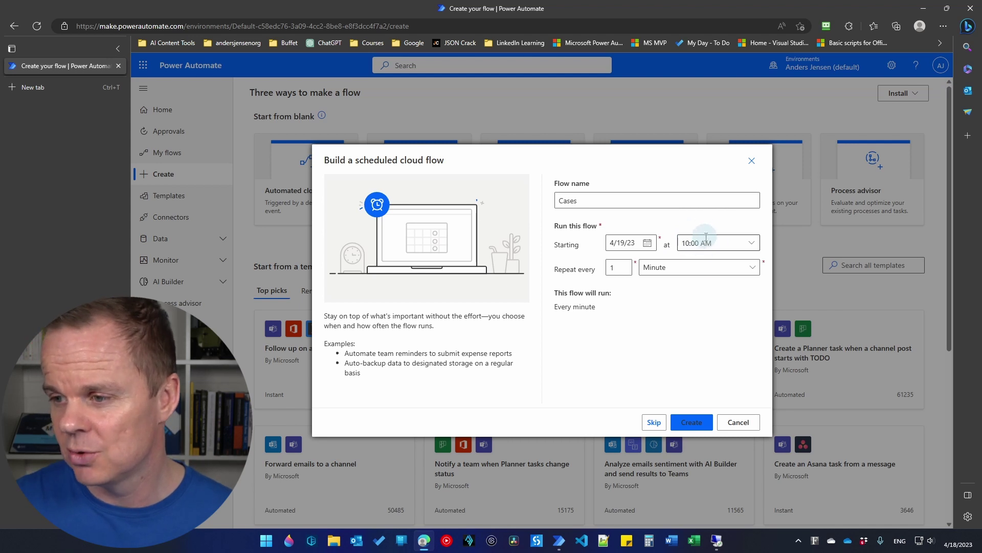
pyautogui.click(666, 269)
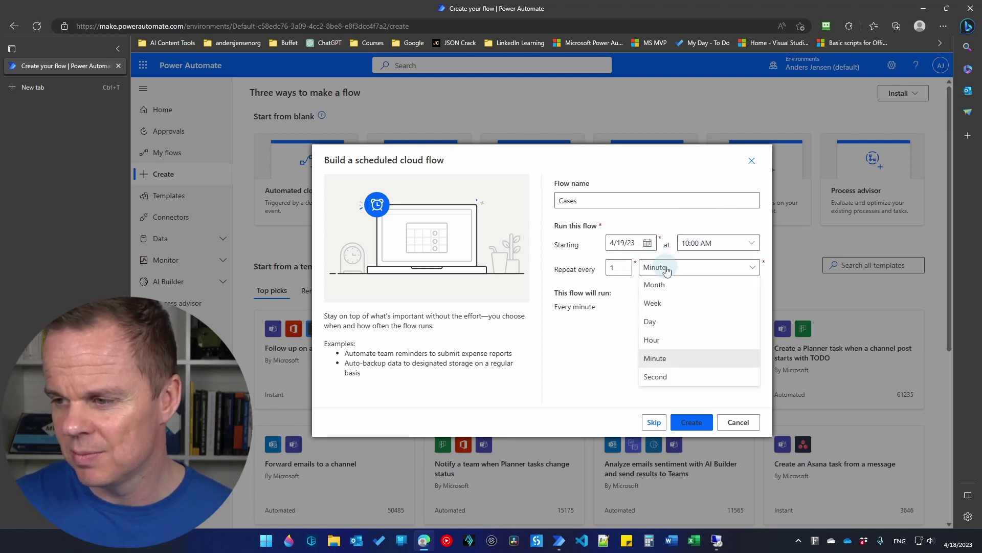
pyautogui.click(664, 326)
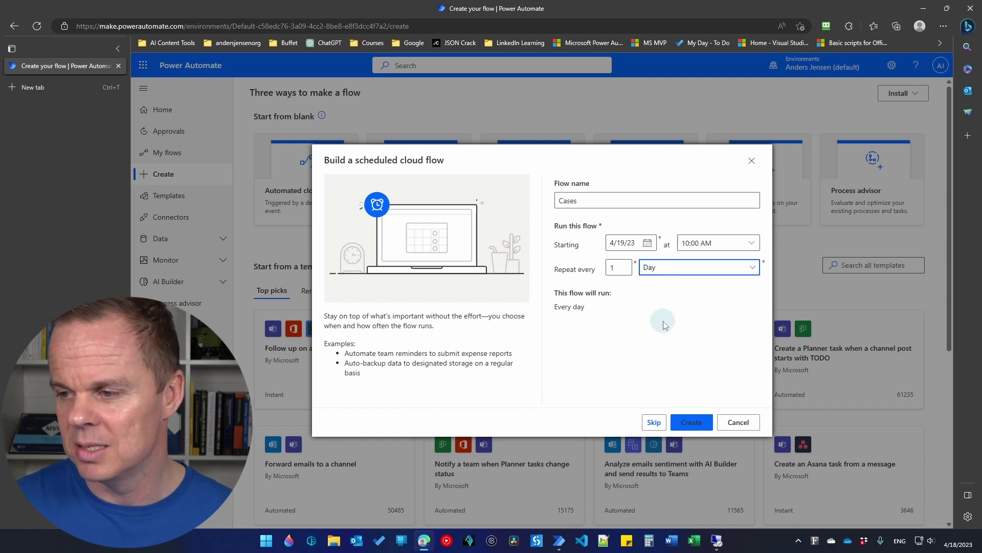
pyautogui.click(690, 422)
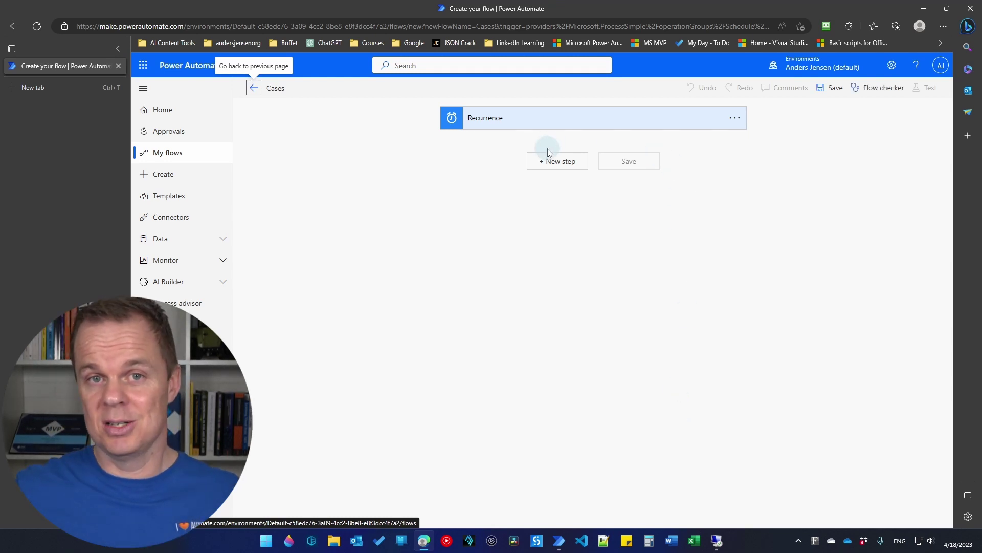
# Set the Recurrence trigger's time zone to (UTC+01:00) Brussels, Copenhagen, Madrid, Paris in its advanced options
pyautogui.click(516, 119)
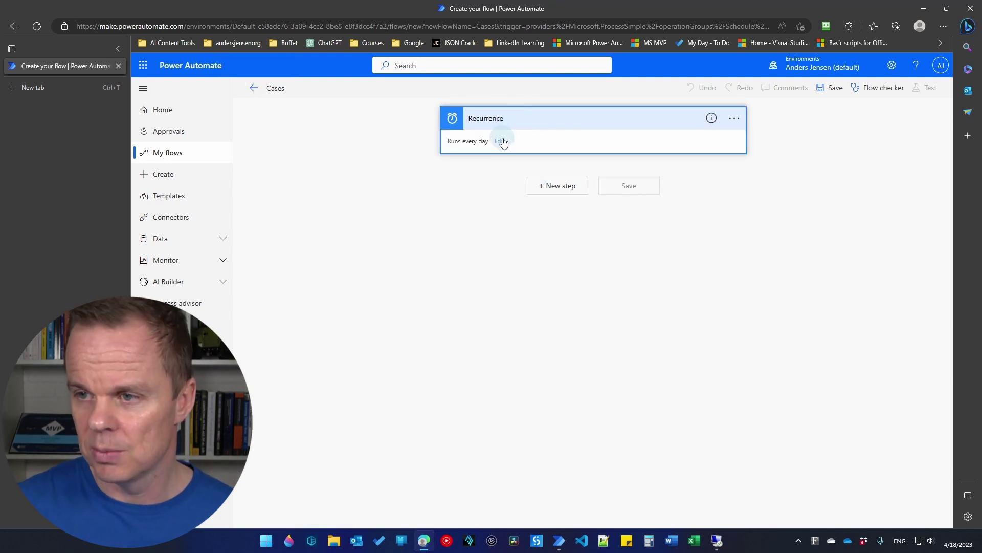
pyautogui.click(500, 144)
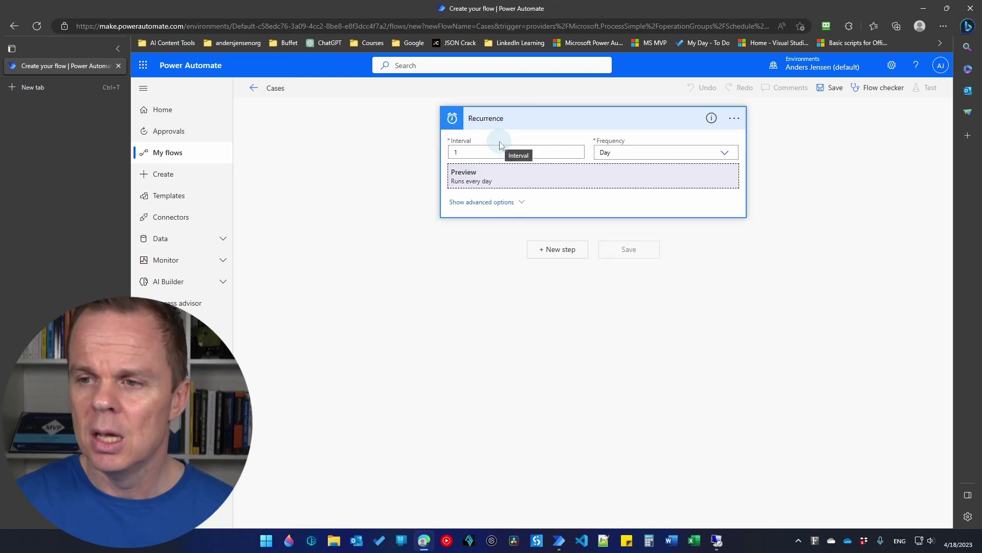
pyautogui.click(501, 202)
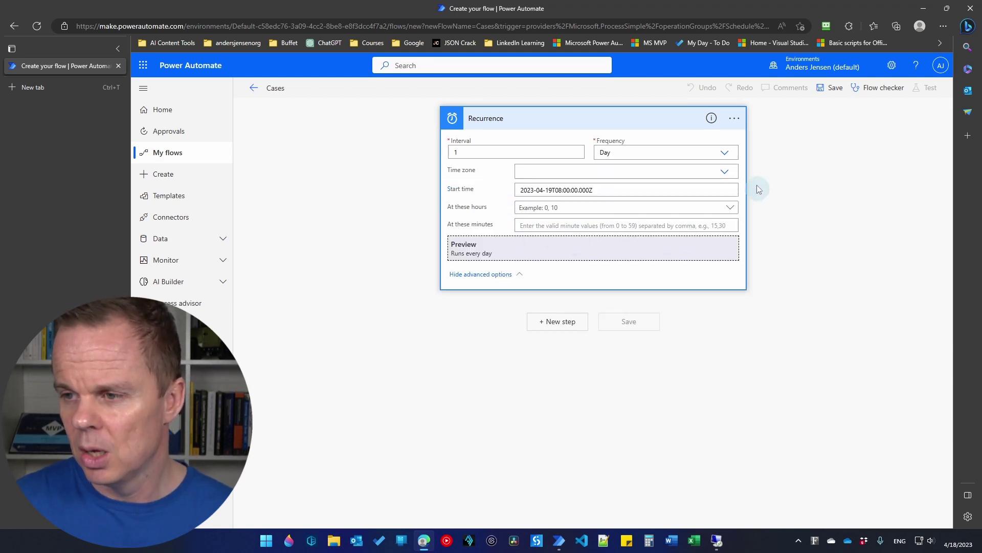
pyautogui.click(725, 172)
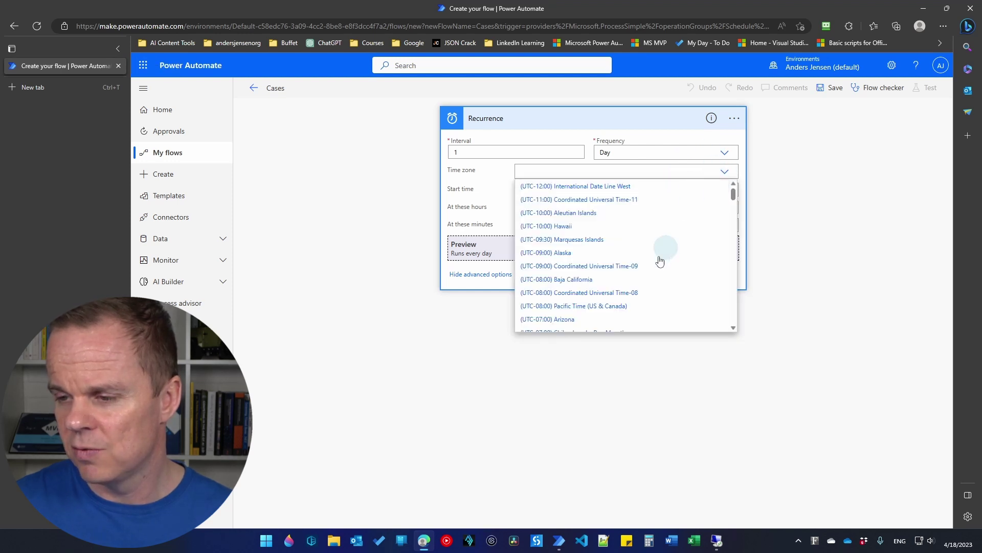
pyautogui.scroll(-5, 657, 261)
pyautogui.scroll(-6, 657, 263)
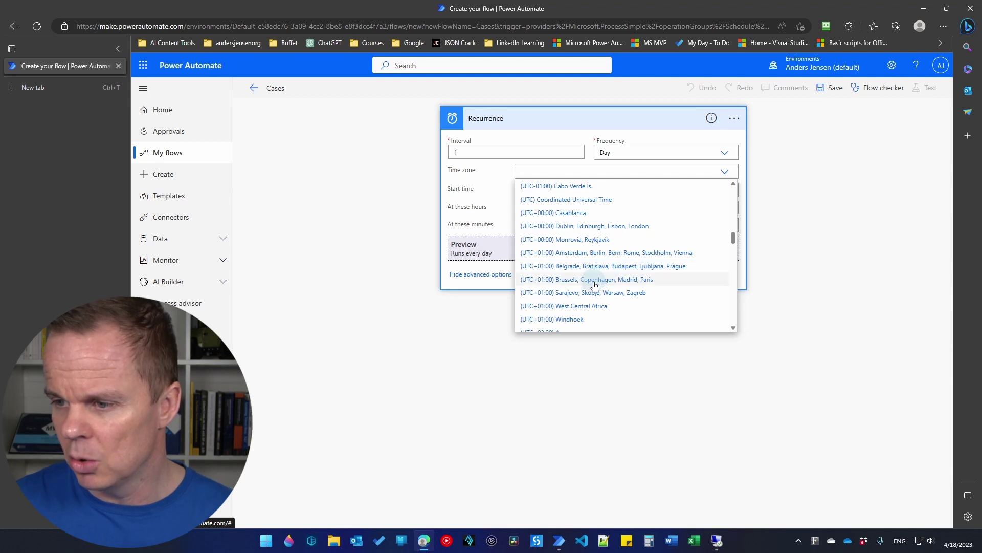
pyautogui.click(595, 281)
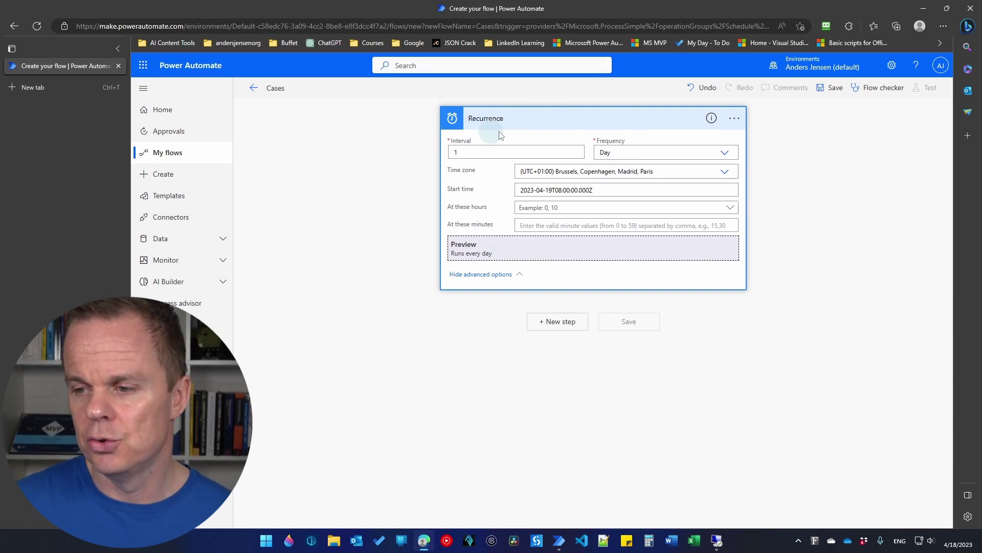
# Add the action "Run a flow built with Power Automate for desktop" after the Recurrence trigger
pyautogui.click(562, 322)
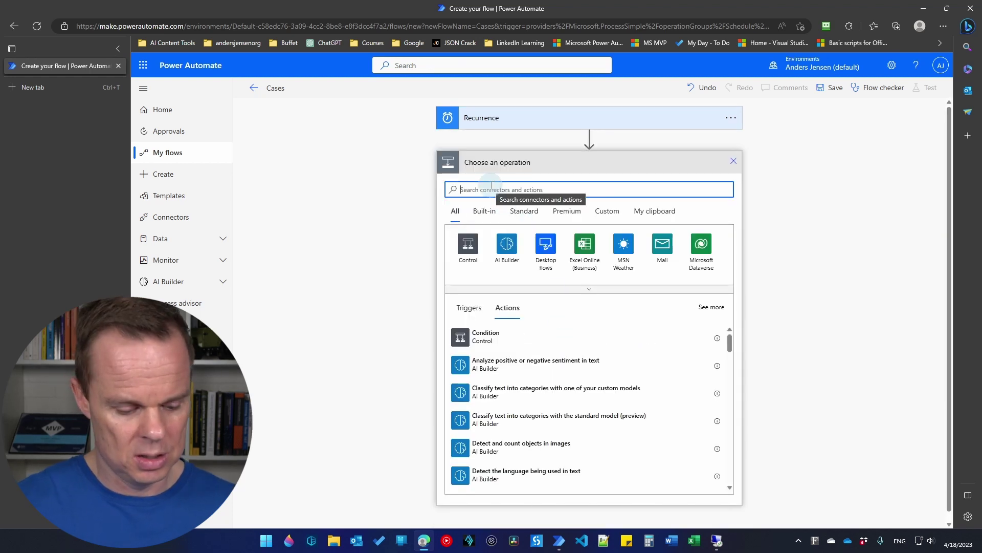
pyautogui.write('run a')
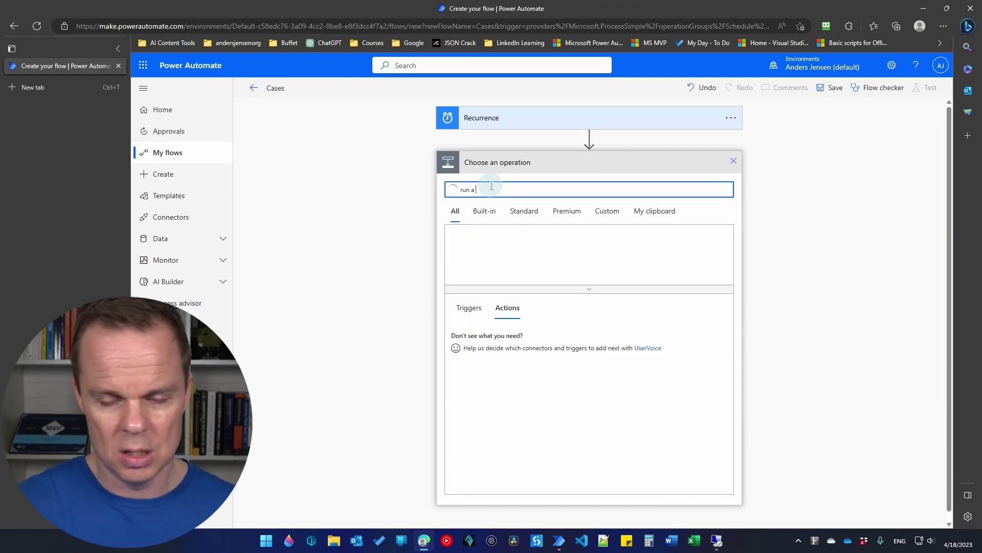
pyautogui.write(' flow bu')
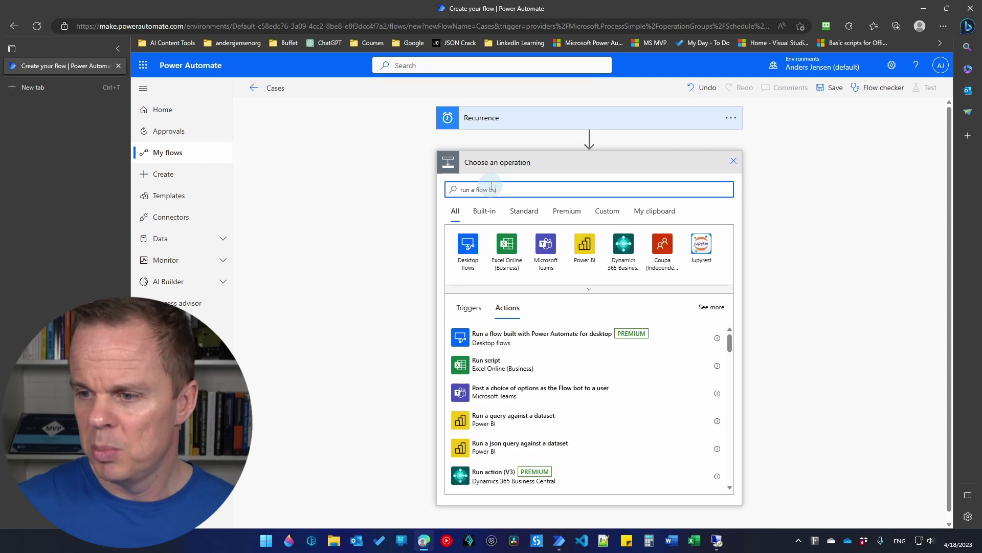
pyautogui.click(590, 341)
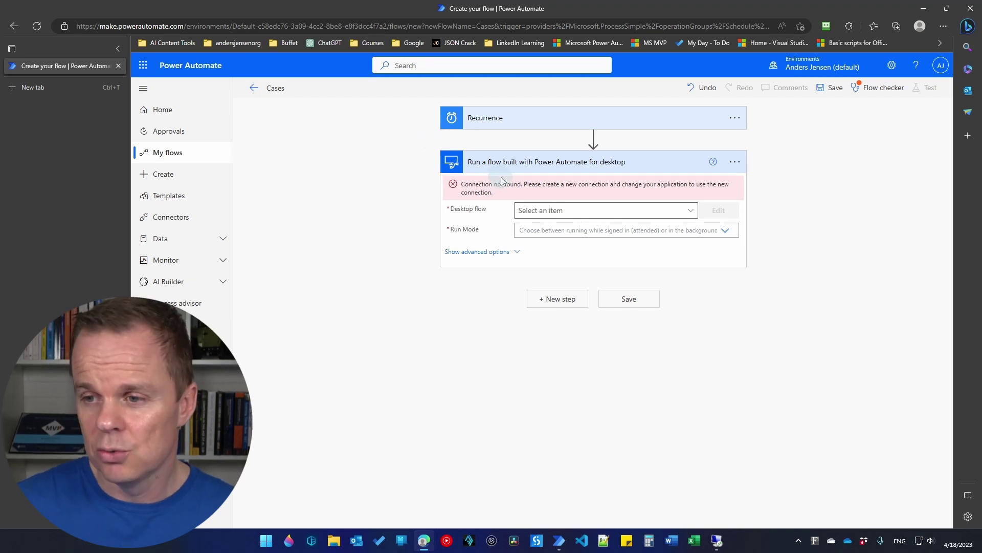
# Create a new direct-to-machine connection to the registered VM with its domain, username and account password, decline saving the credentials, and check the action's connections
pyautogui.click(737, 170)
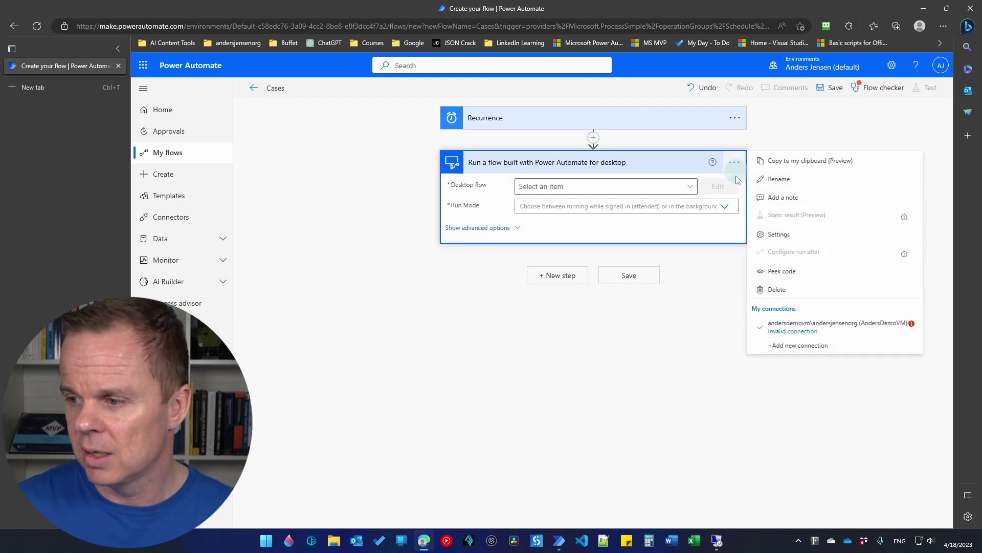
pyautogui.click(795, 350)
pyautogui.click(600, 256)
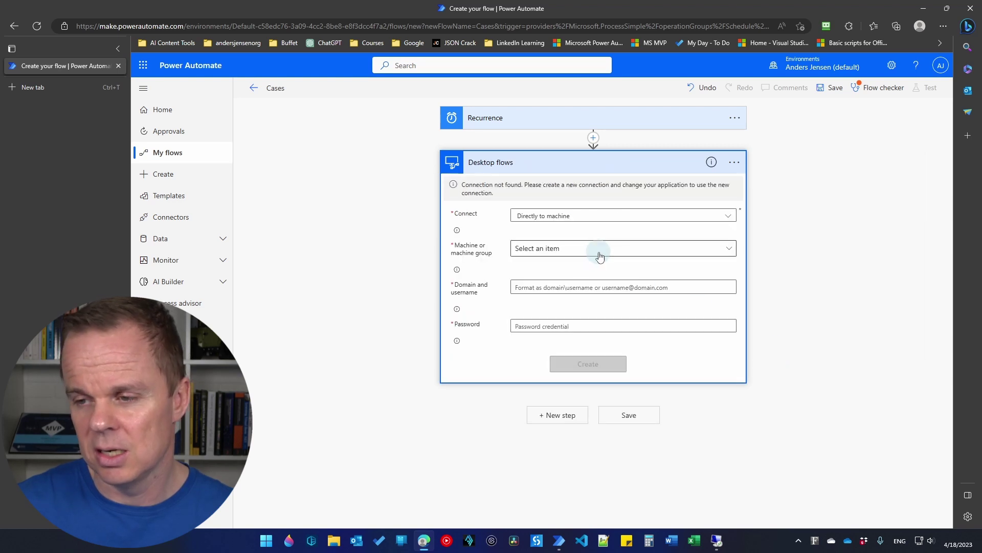
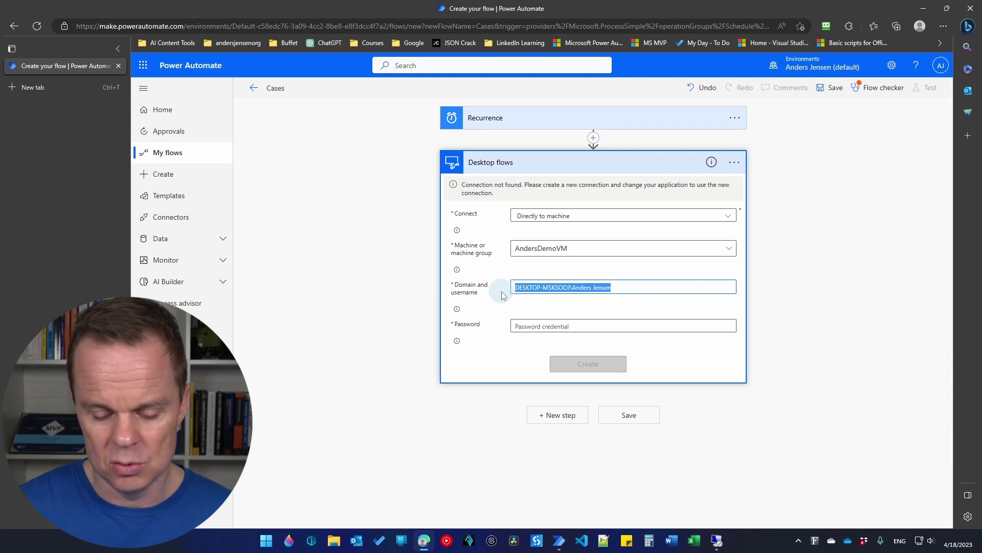
pyautogui.press('BackSpace')
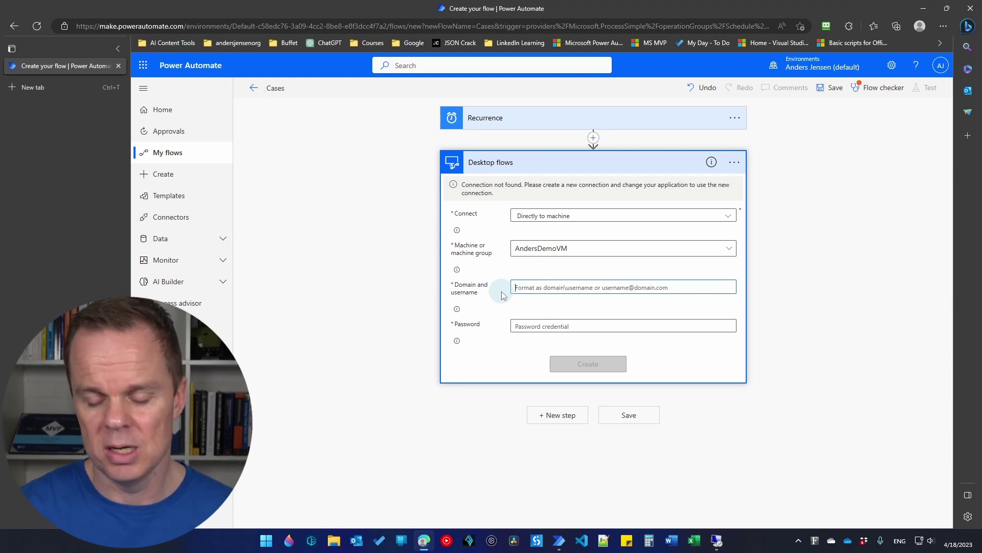
pyautogui.write('andersdemovm\\andersjensenorg')
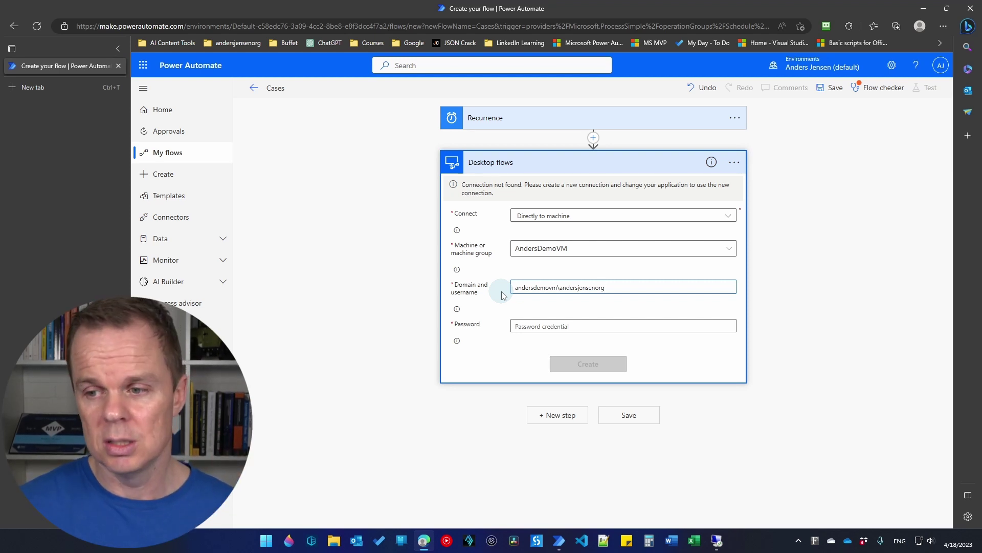
pyautogui.click(527, 326)
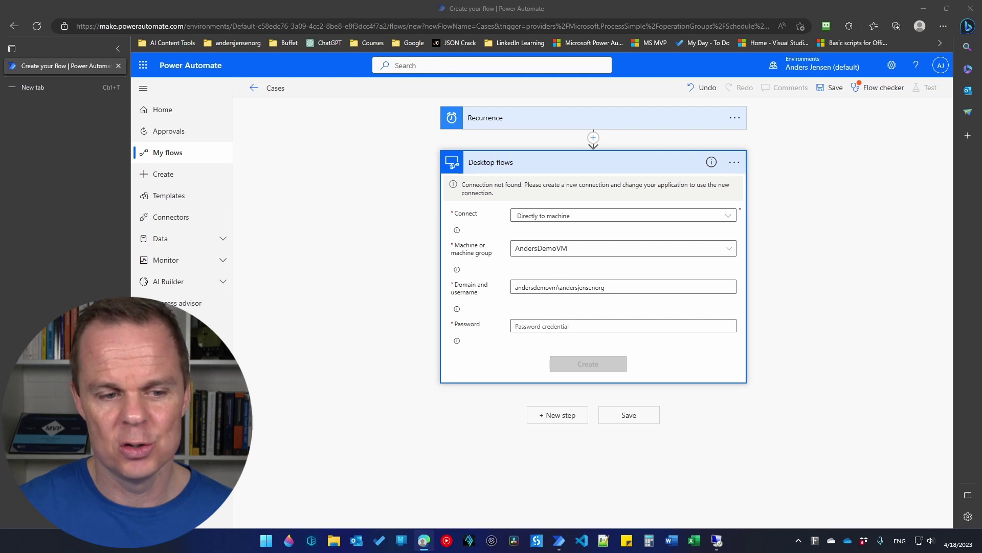
pyautogui.click(577, 326)
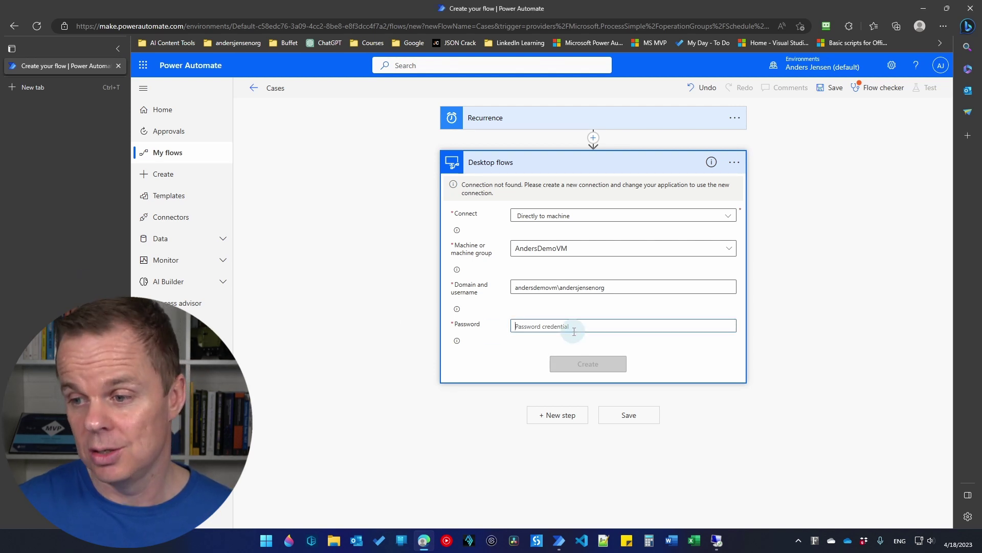
pyautogui.hotkey('ctrl', 'v')
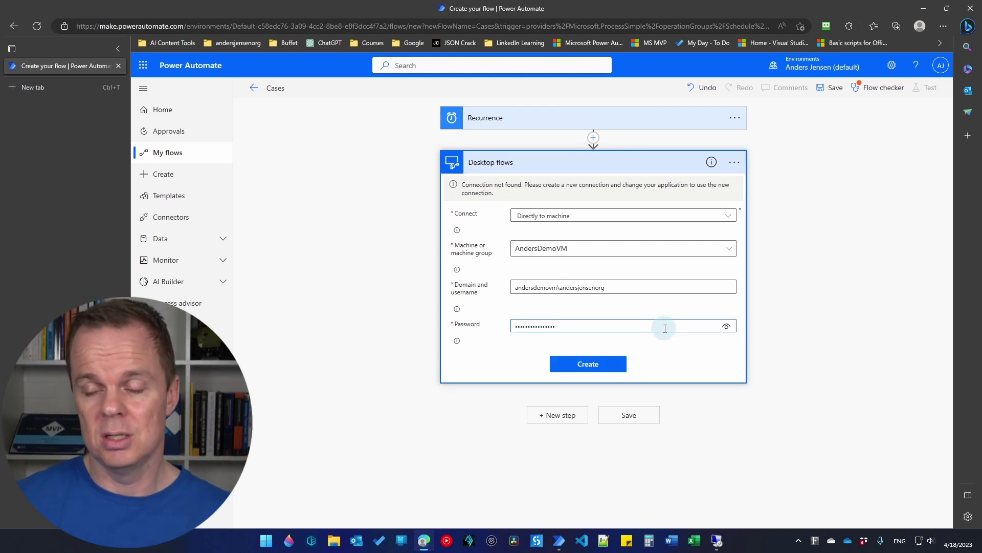
pyautogui.click(588, 364)
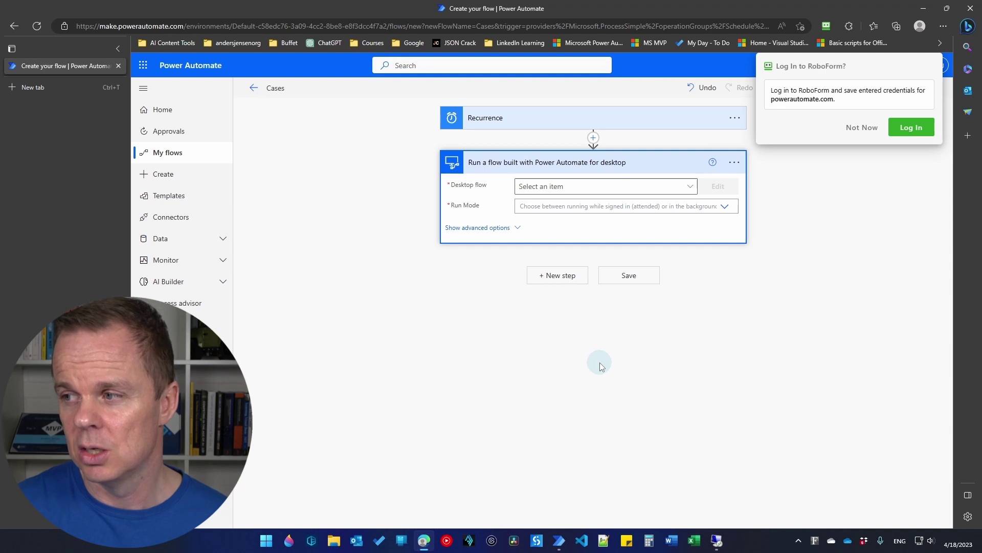
pyautogui.click(871, 132)
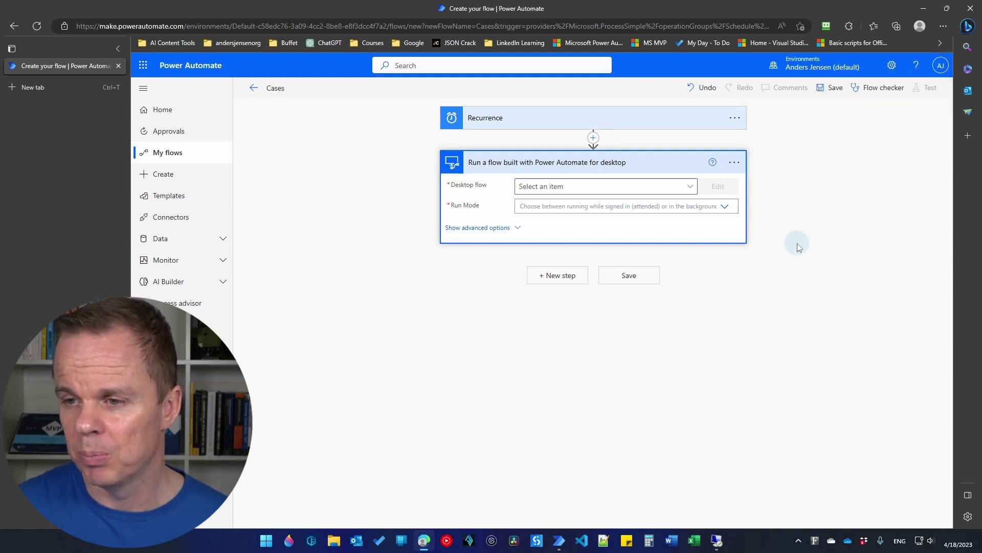
pyautogui.click(731, 168)
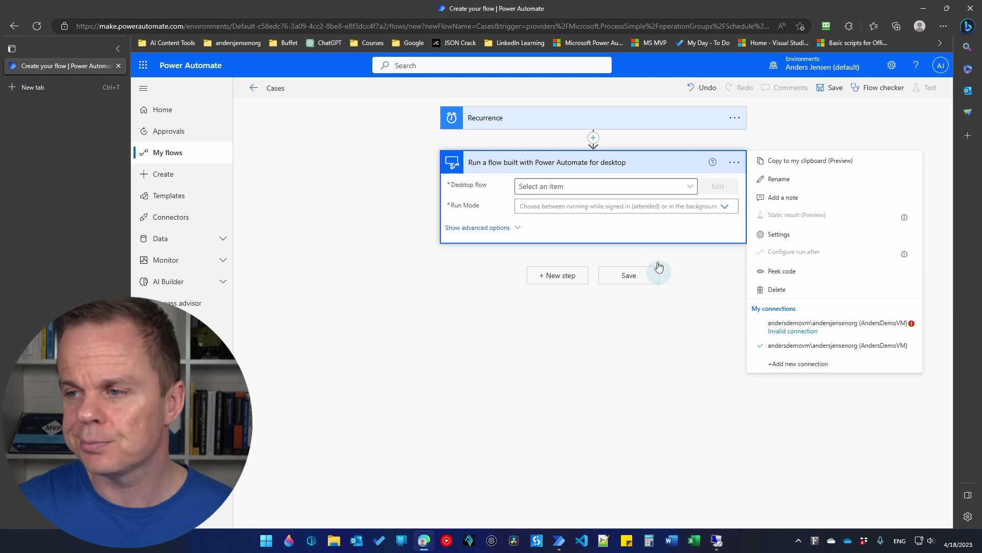
# Configure the desktop flow action to run Cases in Attended mode with Day set to Friday, and save the cloud flow
pyautogui.click(677, 187)
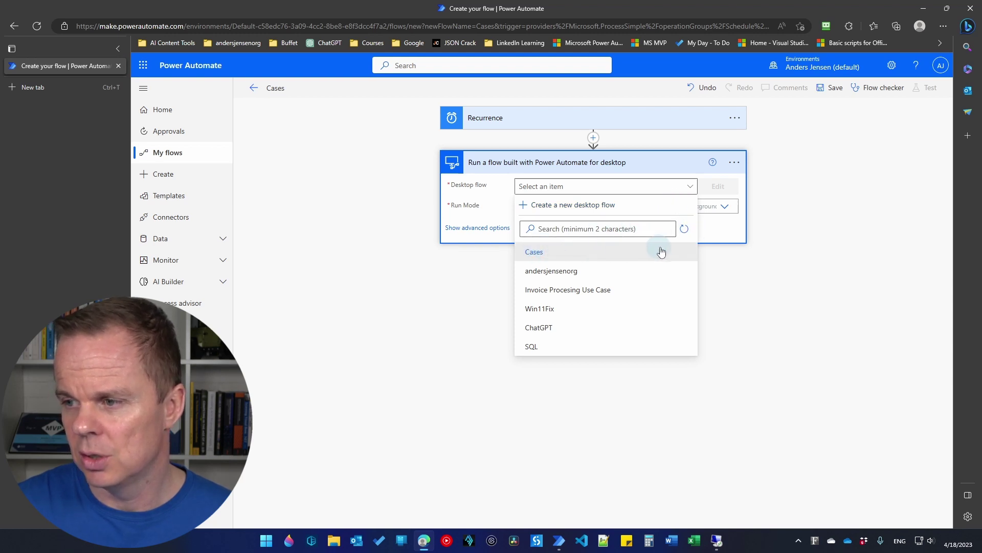
pyautogui.click(543, 252)
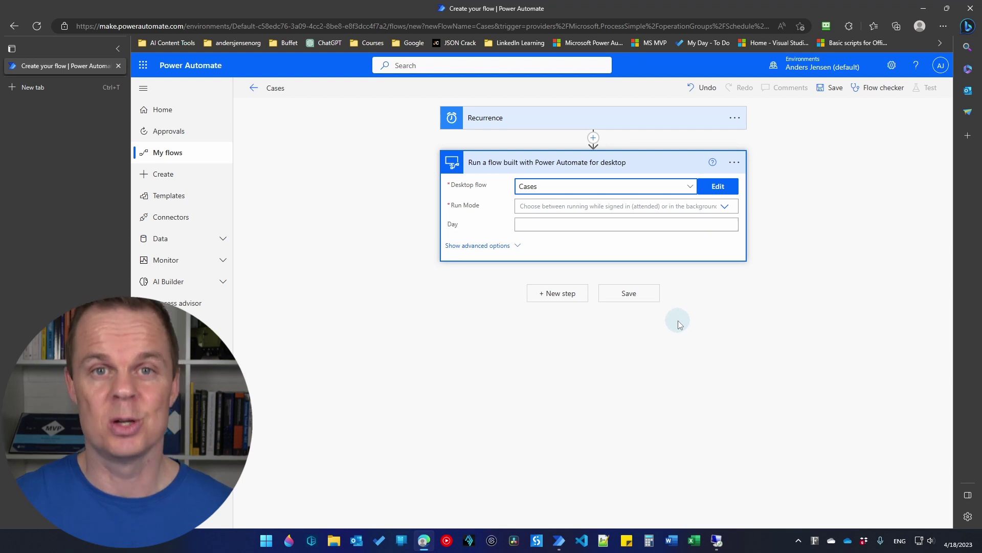
pyautogui.click(720, 215)
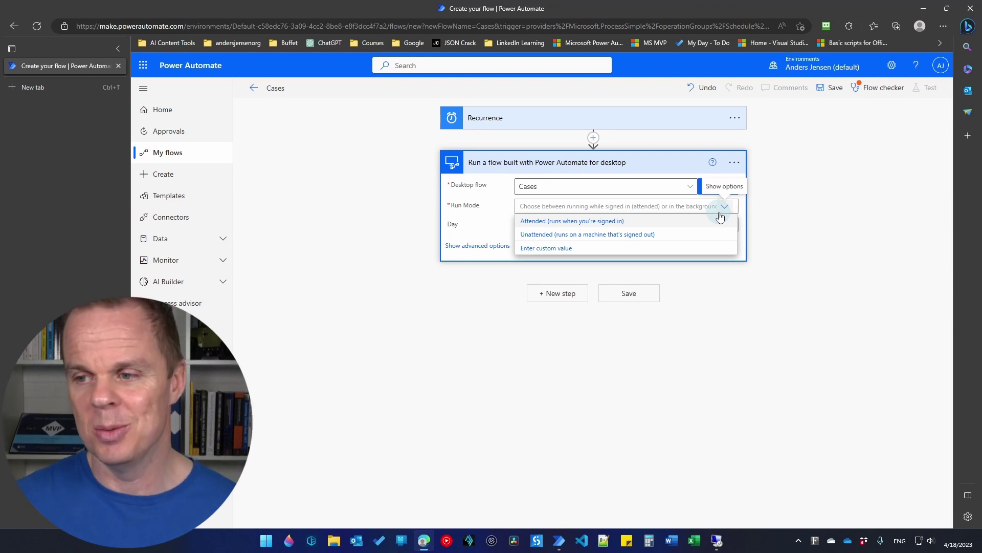
pyautogui.click(616, 220)
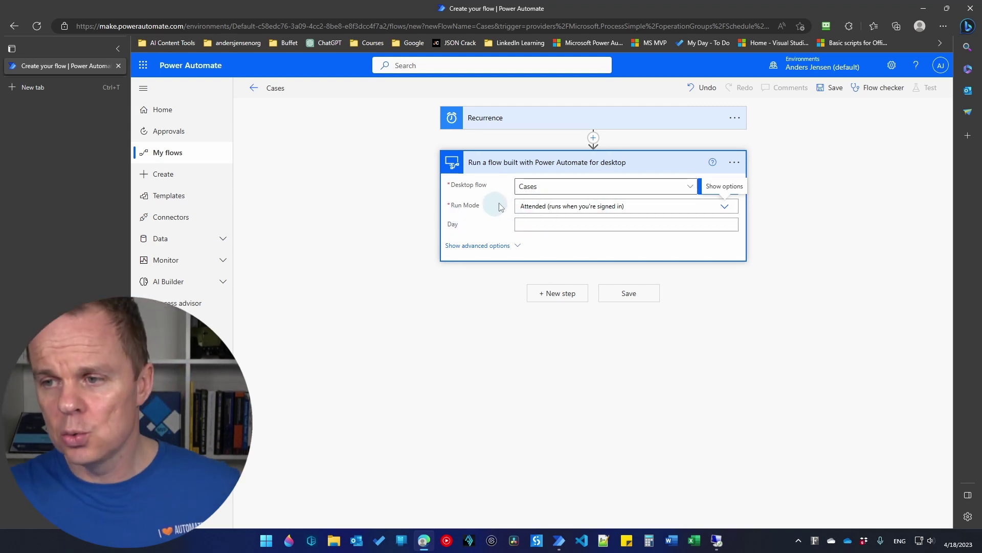
pyautogui.click(542, 221)
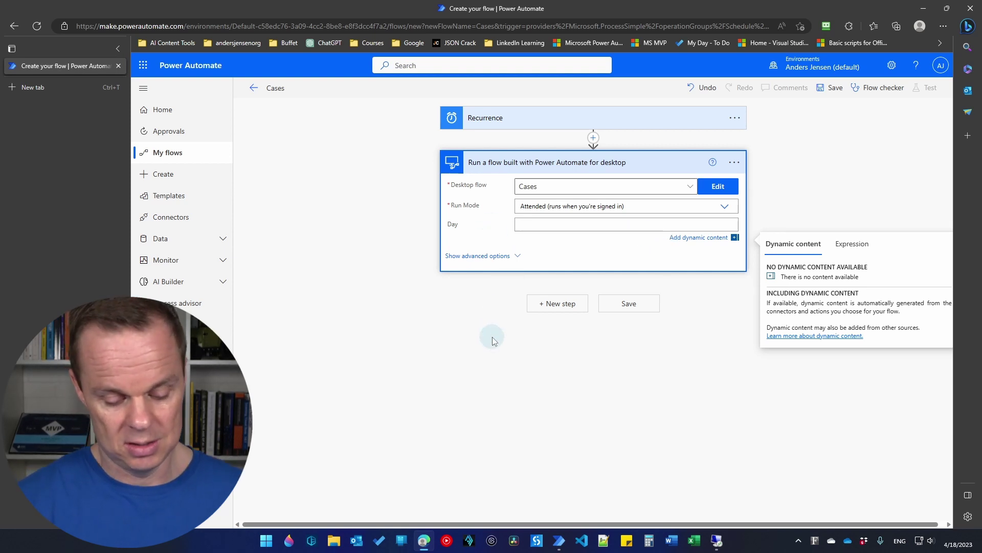
pyautogui.write('Friday')
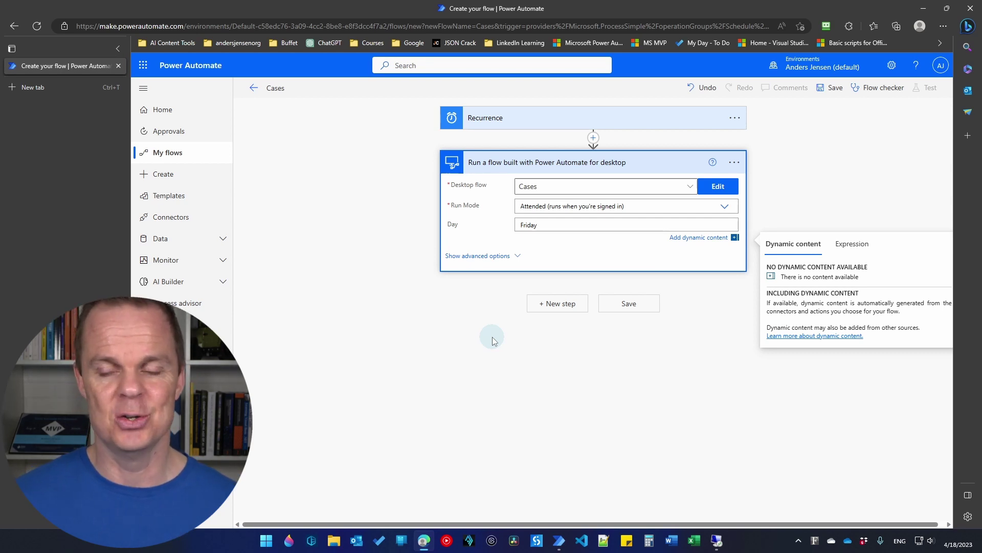
pyautogui.click(629, 307)
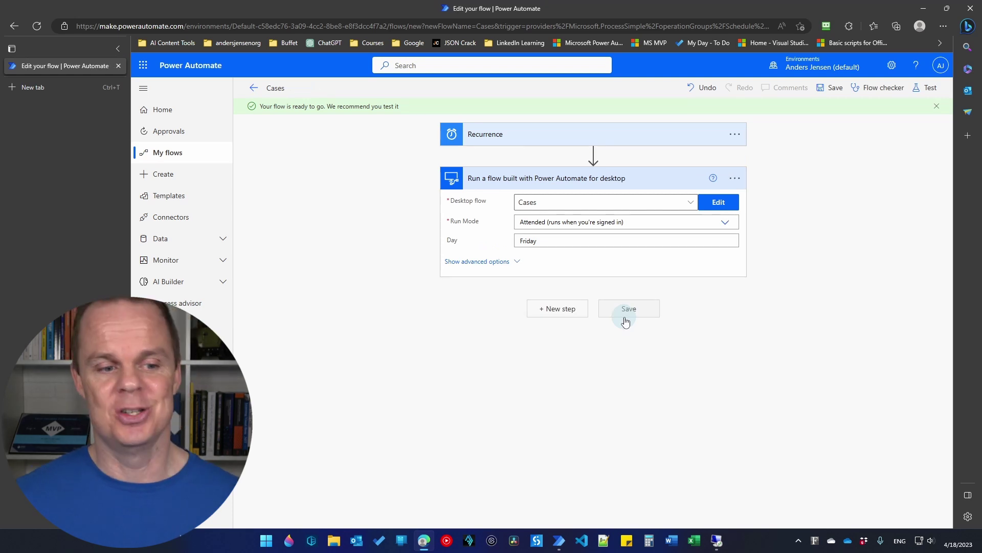
# Test the Cases cloud flow manually by running it and open its run status
pyautogui.click(930, 91)
pyautogui.click(815, 113)
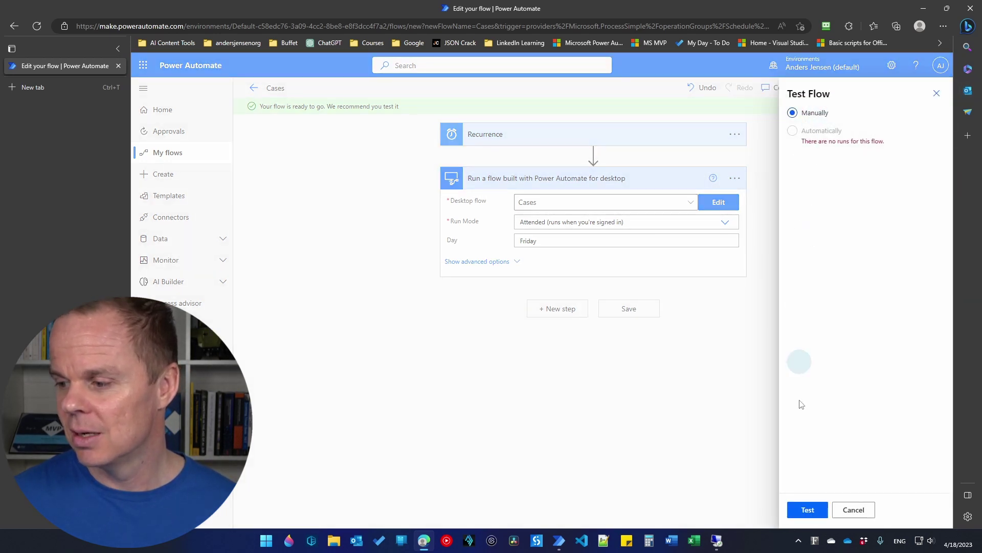
pyautogui.click(799, 518)
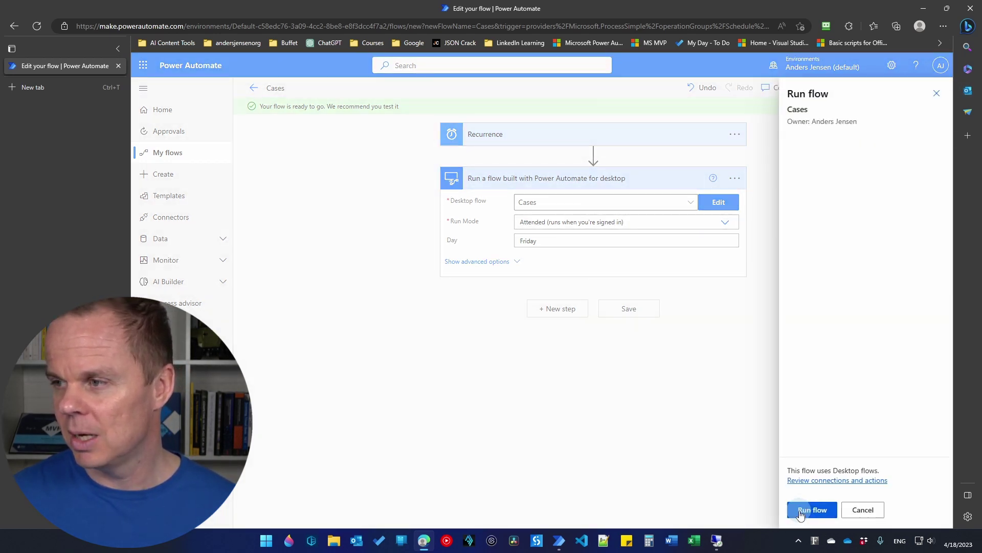
pyautogui.click(813, 509)
pyautogui.click(802, 510)
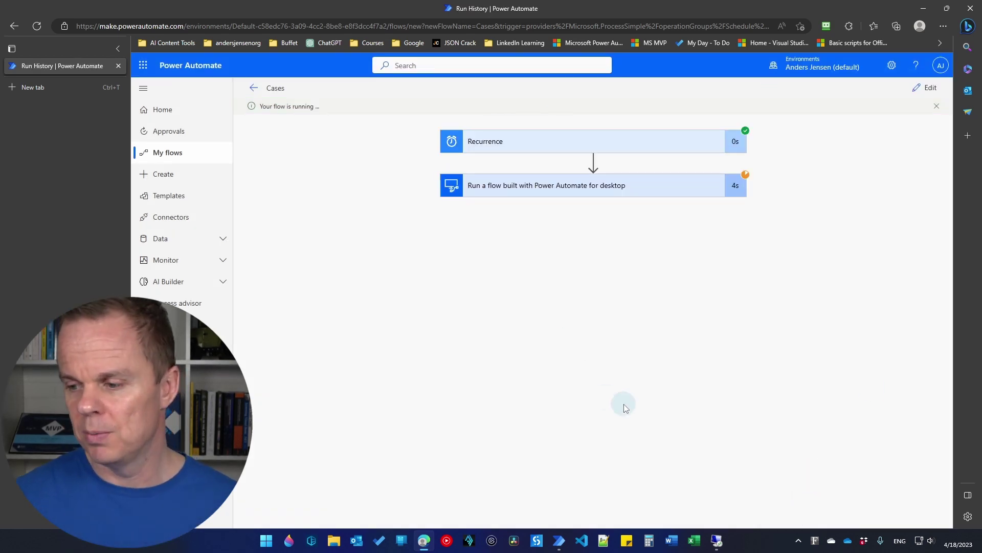
# Switch to the remote VM session, answer the Friday cases prompt with 0, and return to inspect the desktop flow action's inputs and outputs
pyautogui.click(717, 540)
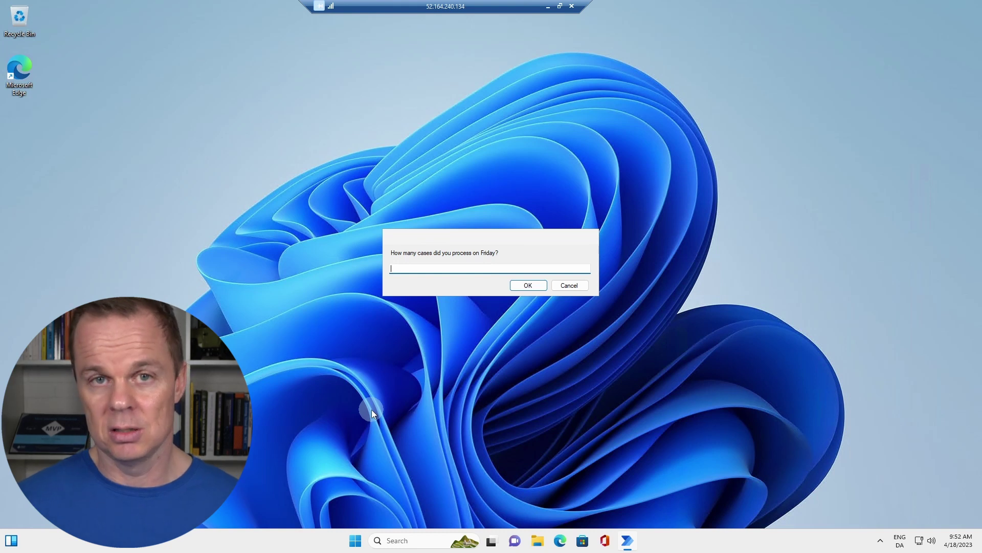
pyautogui.write('0')
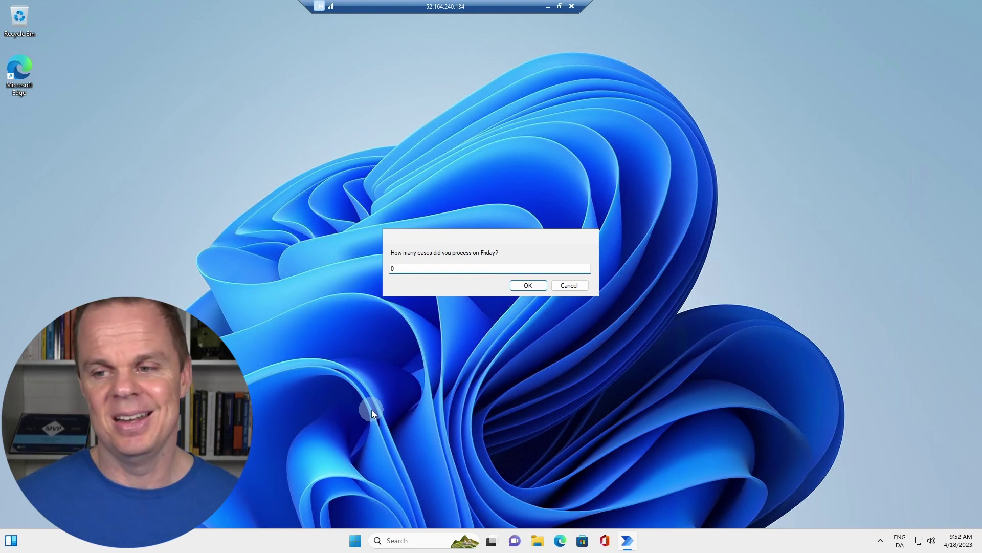
pyautogui.click(521, 285)
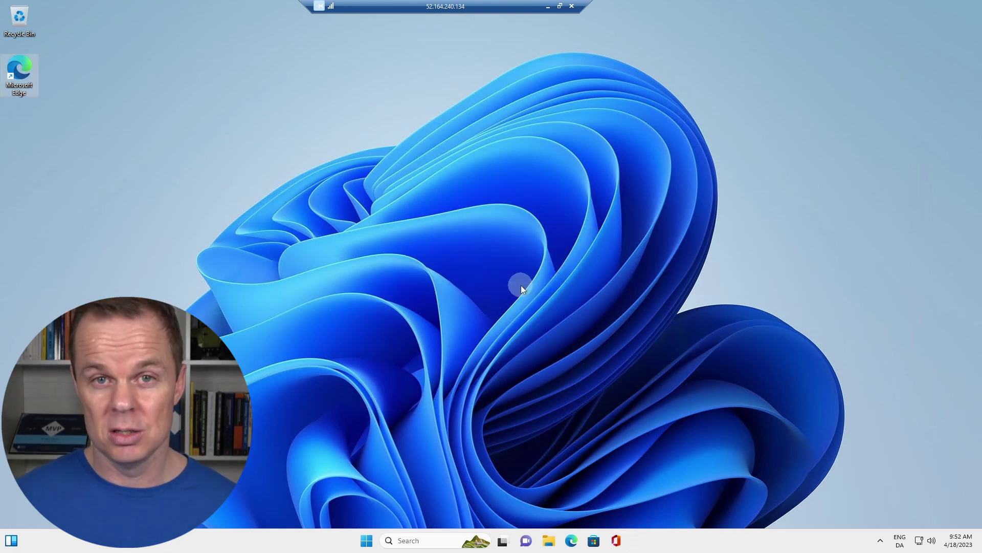
pyautogui.click(548, 6)
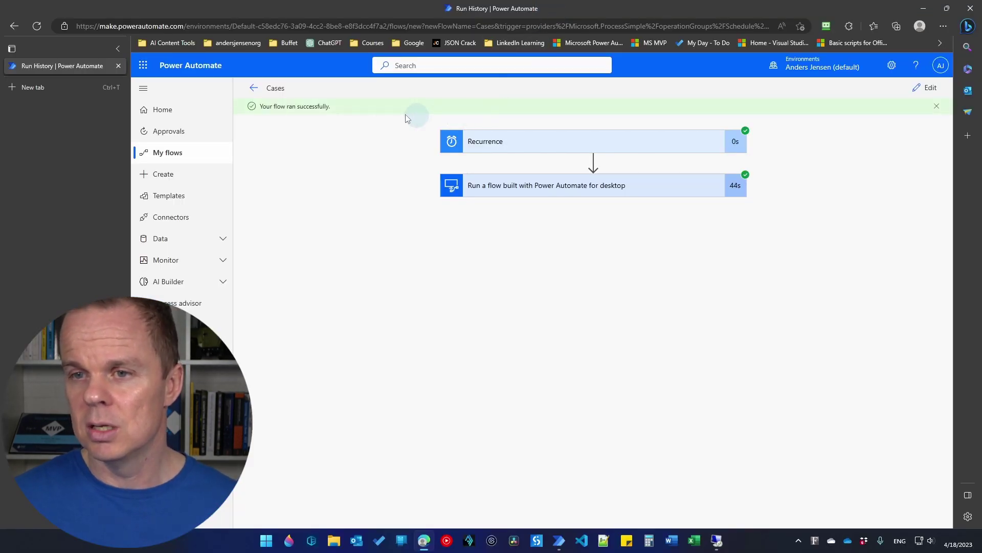
pyautogui.click(525, 196)
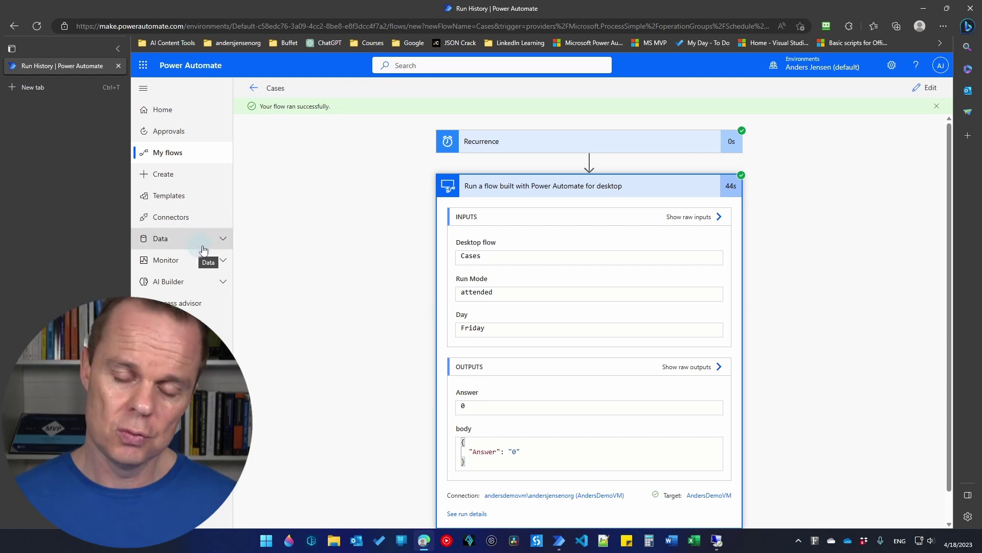
# Delete the older of the two Desktop flows connections to the VM from the environment's connections
pyautogui.click(222, 241)
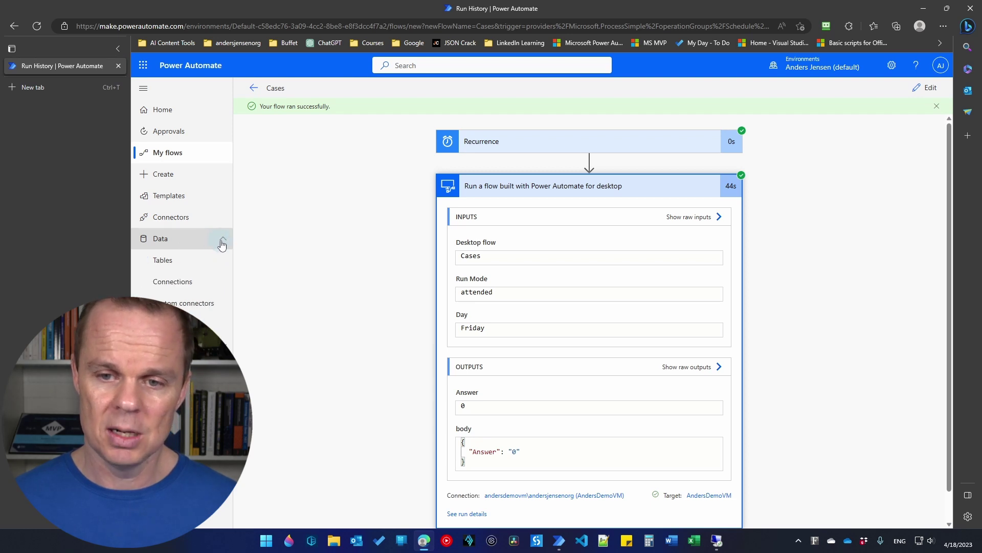
pyautogui.click(187, 282)
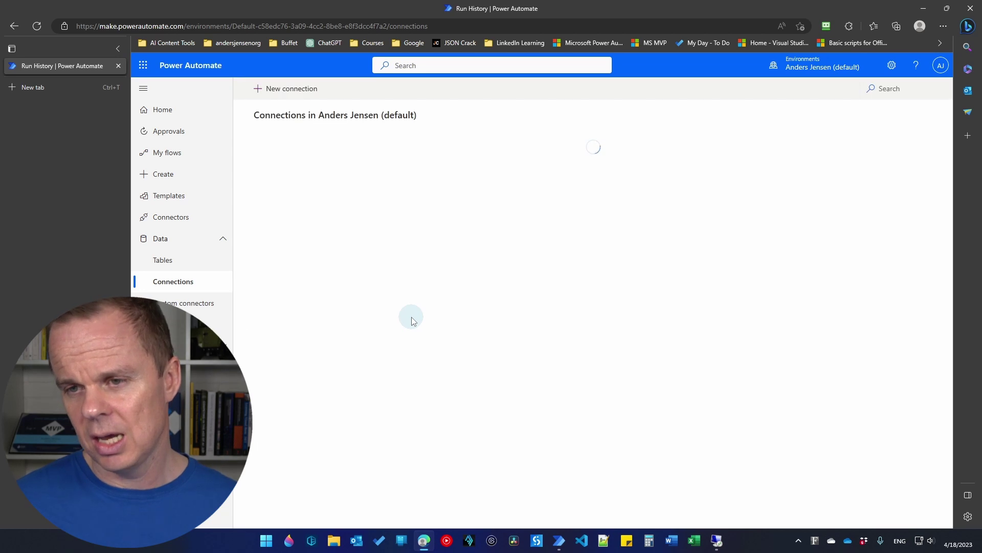
pyautogui.scroll(-5, 410, 318)
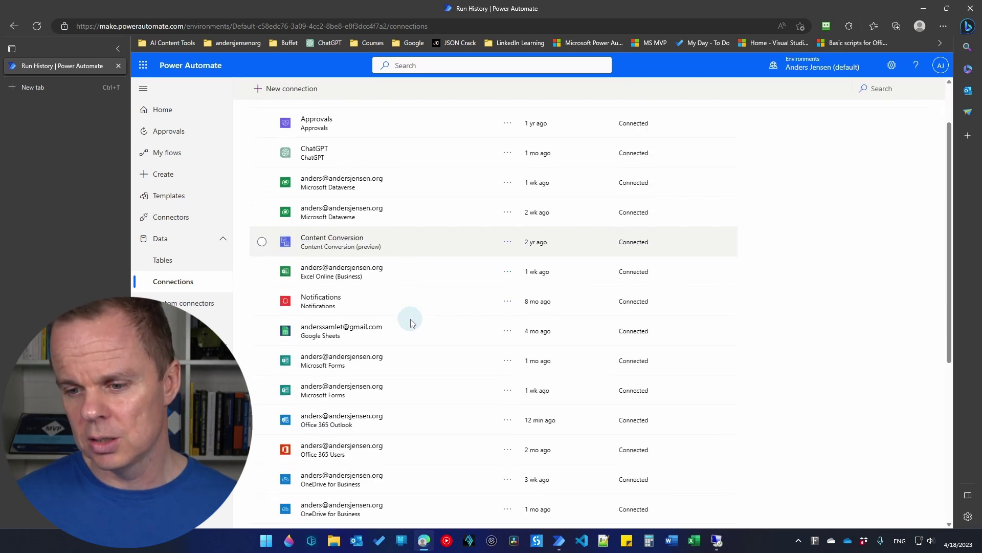
pyautogui.scroll(-2, 410, 322)
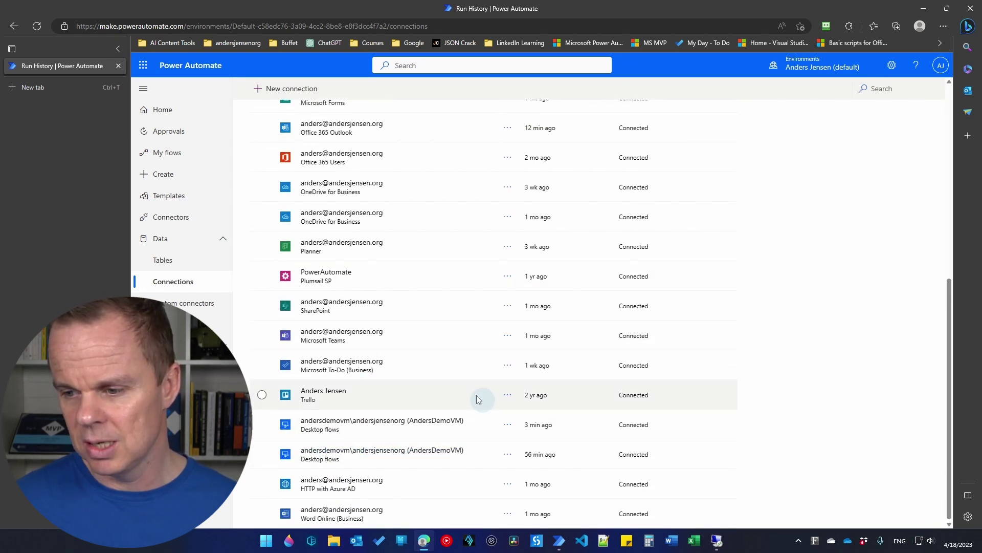
pyautogui.click(508, 455)
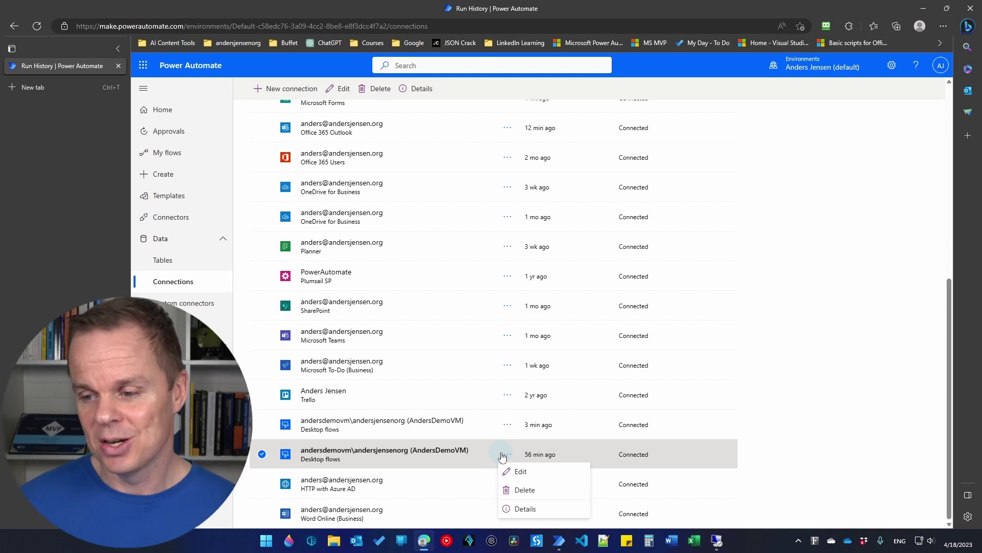
pyautogui.click(546, 490)
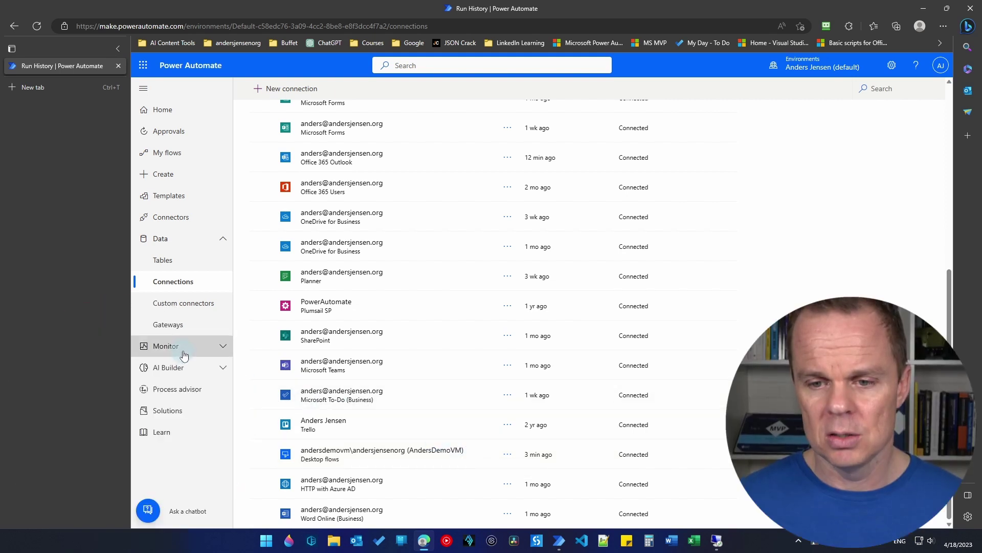
# Open the monitoring overview of registered machines to check their connection status
pyautogui.click(189, 348)
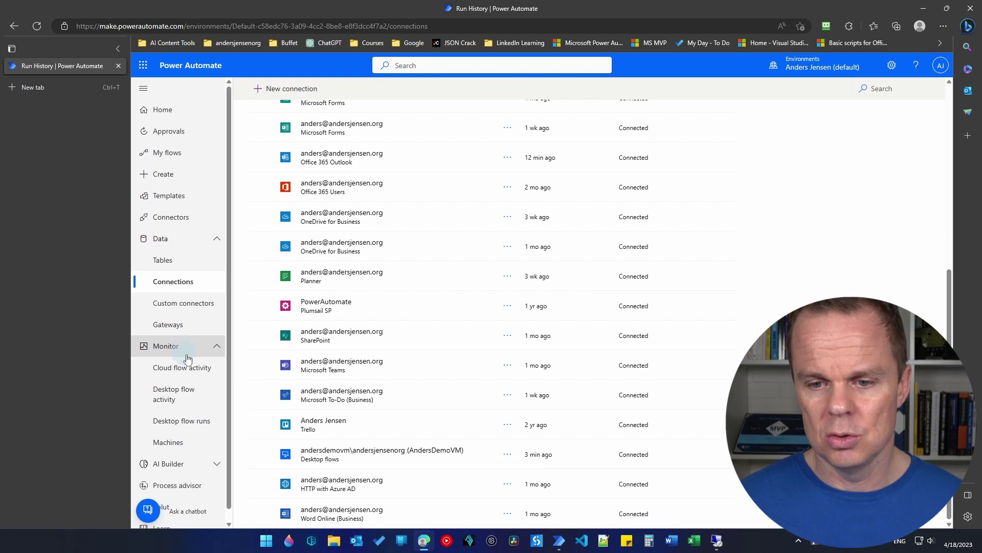
pyautogui.click(186, 443)
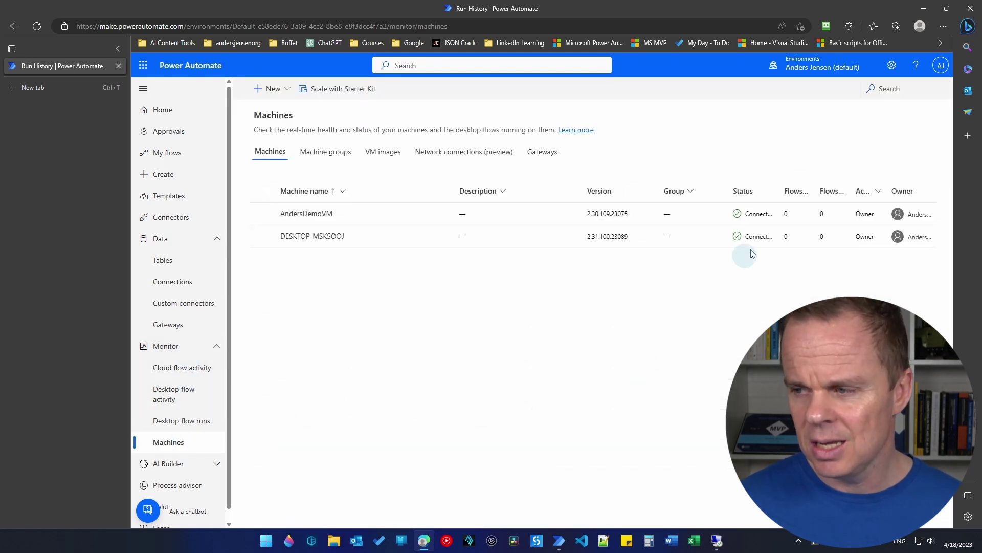